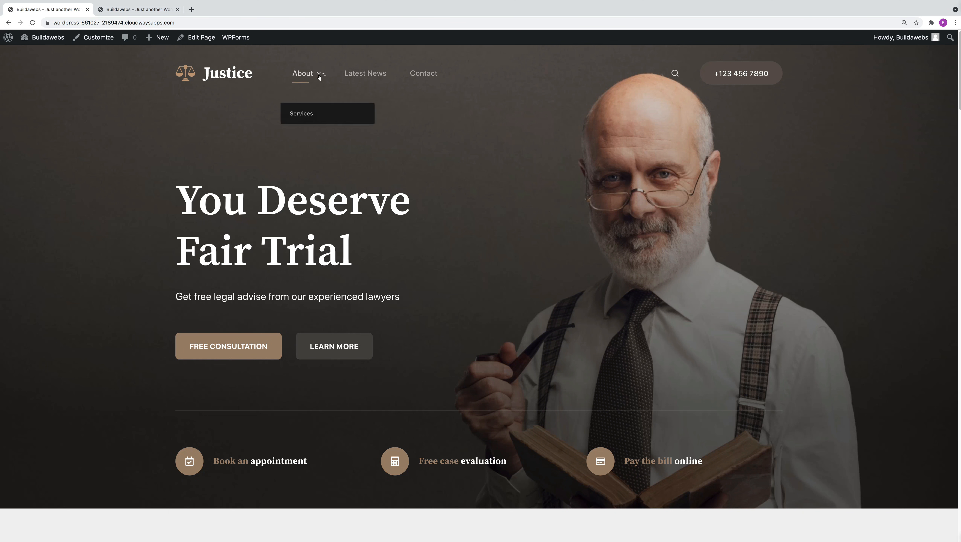
Browse the site's header, sidebar and footer menus across the Services, Latest News, blog post and About pages
mouse_move(316, 74)
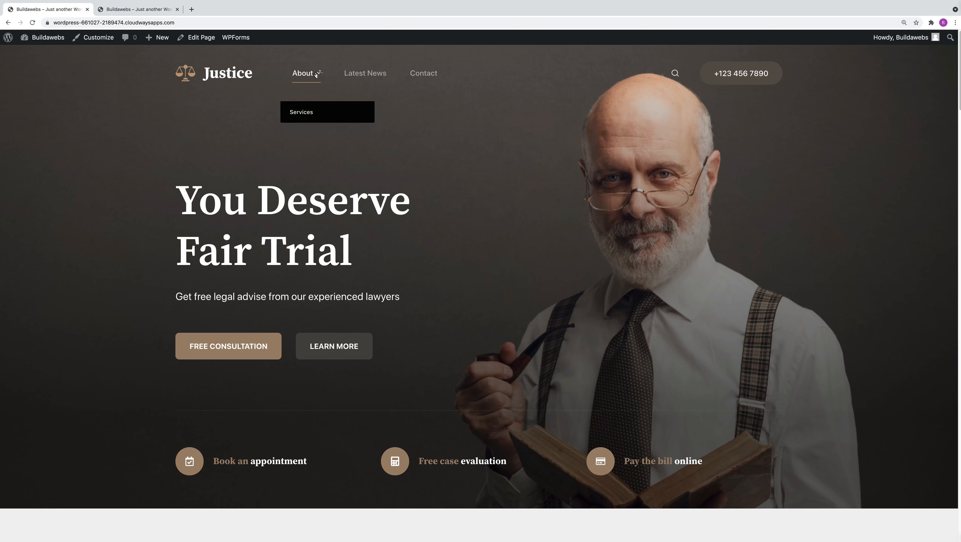
left_click(313, 111)
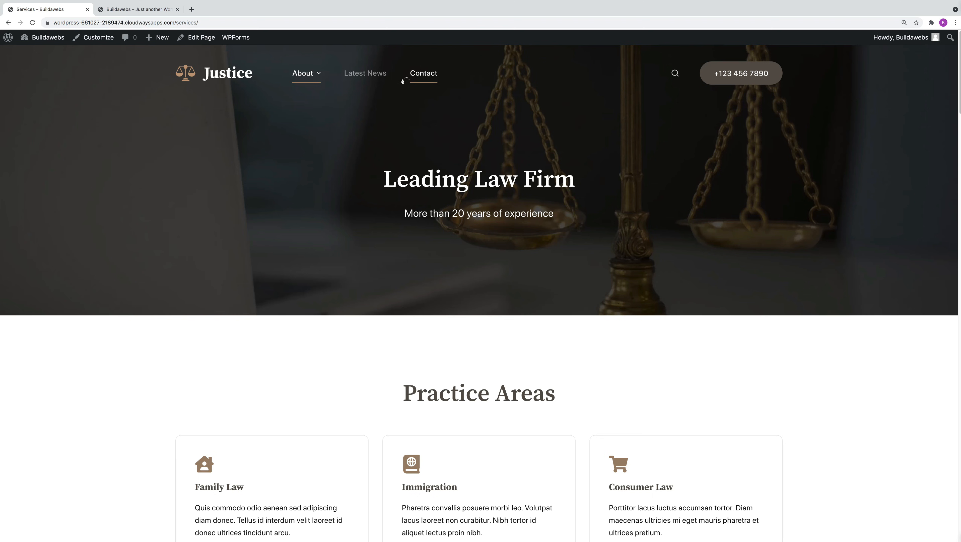
left_click(376, 69)
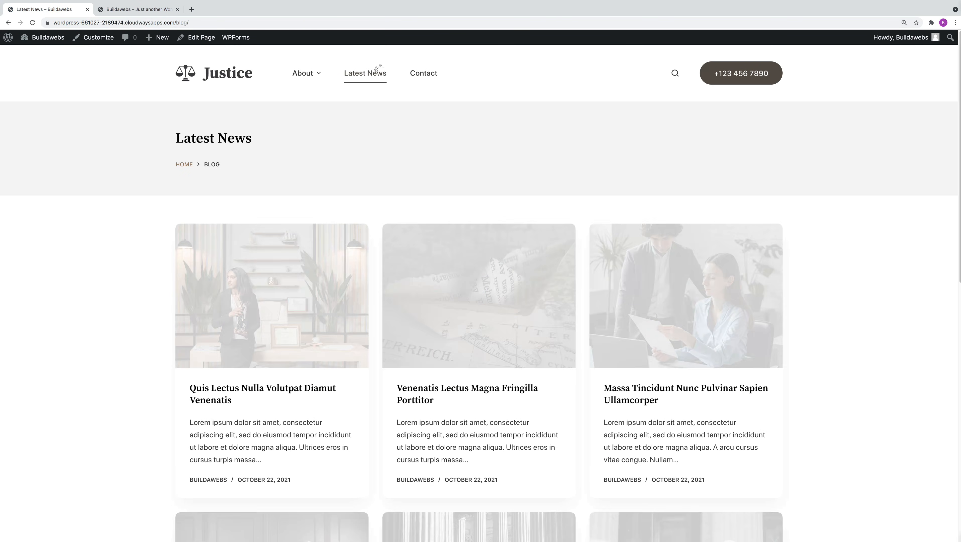
left_click(291, 263)
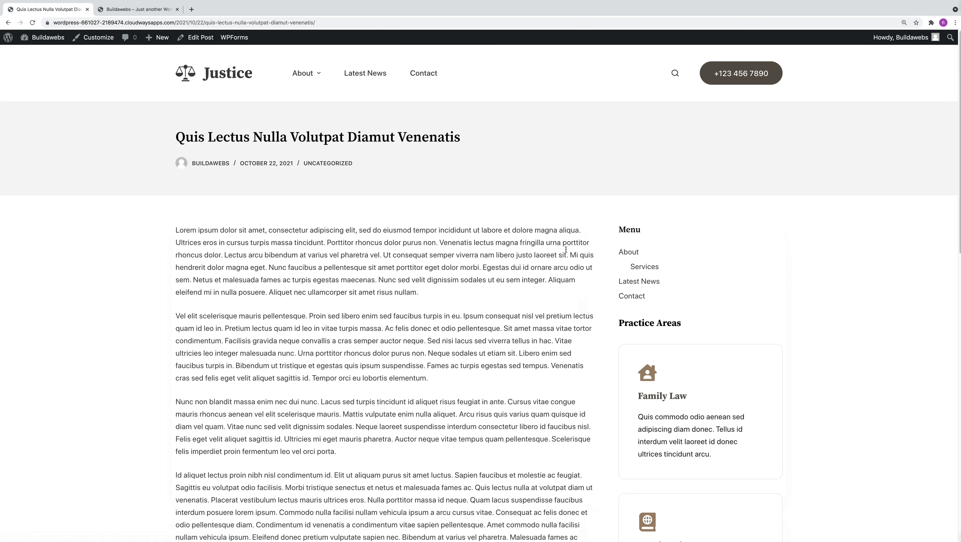
left_click(629, 252)
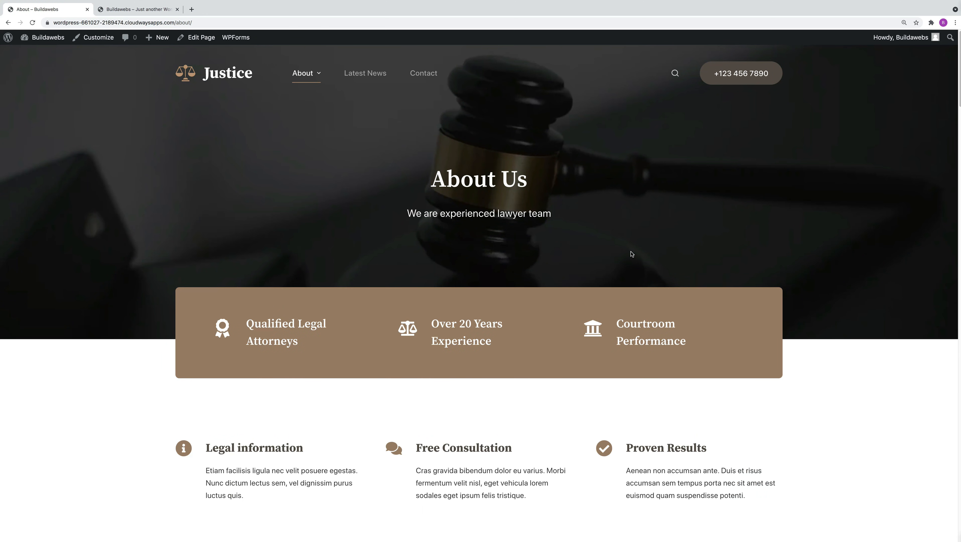
left_click_drag(959, 100, 958, 531)
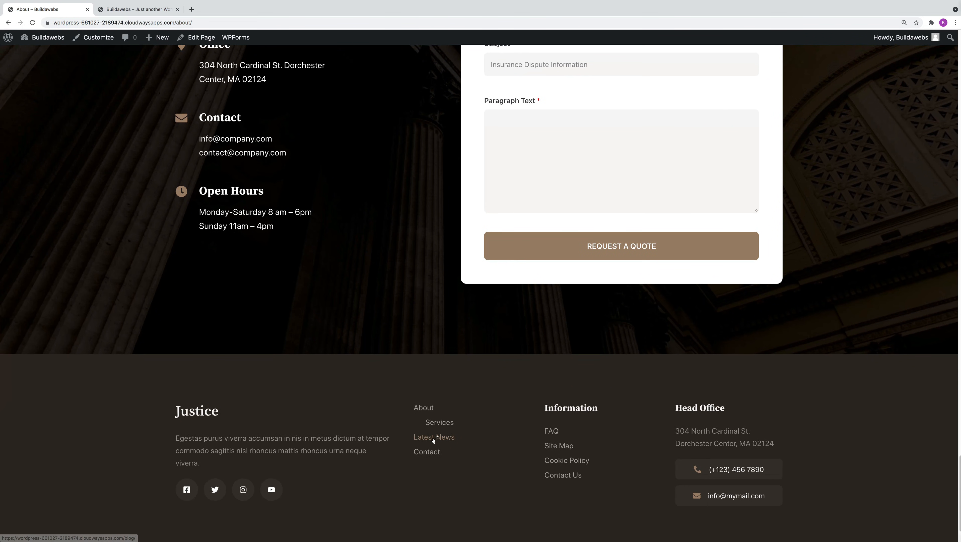
left_click(433, 437)
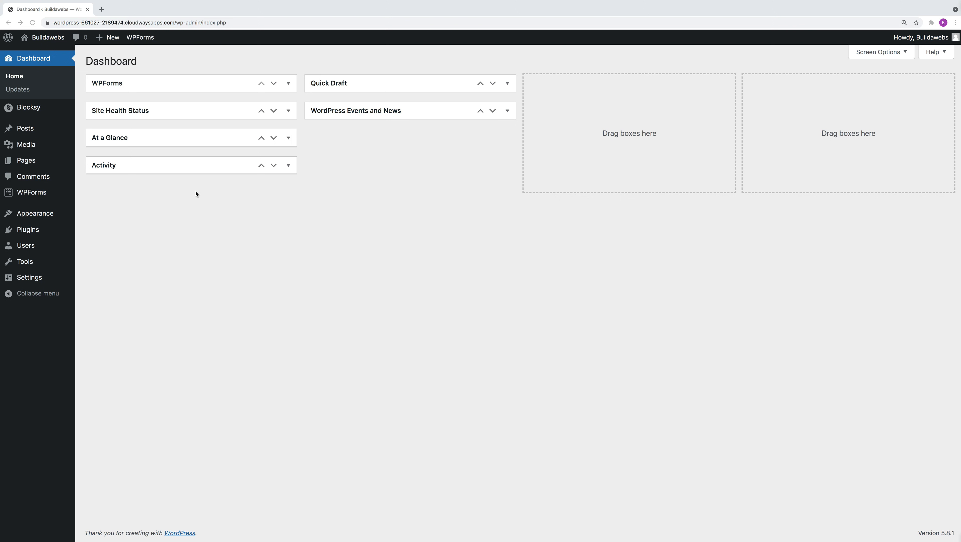
Open the menu management screen under the site's appearance settings
mouse_move(46, 215)
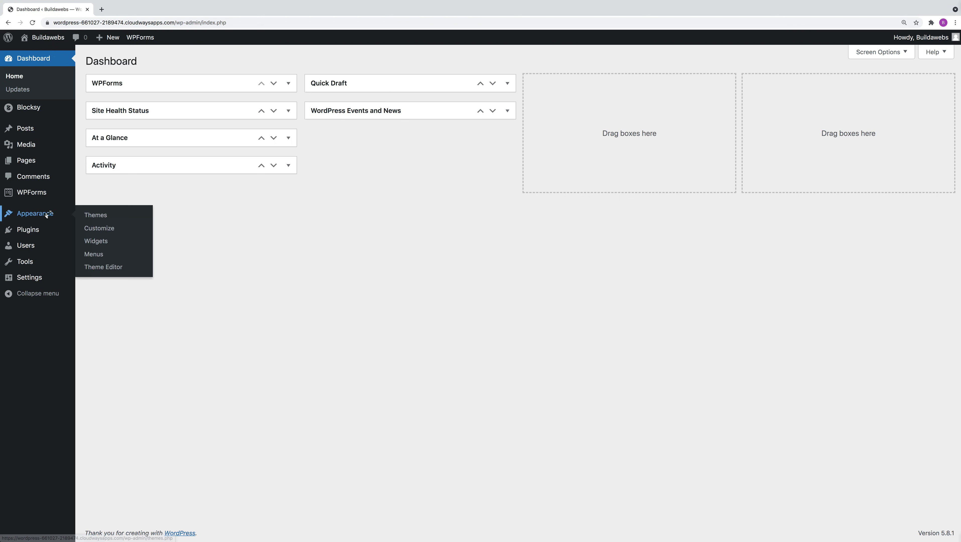
left_click(97, 255)
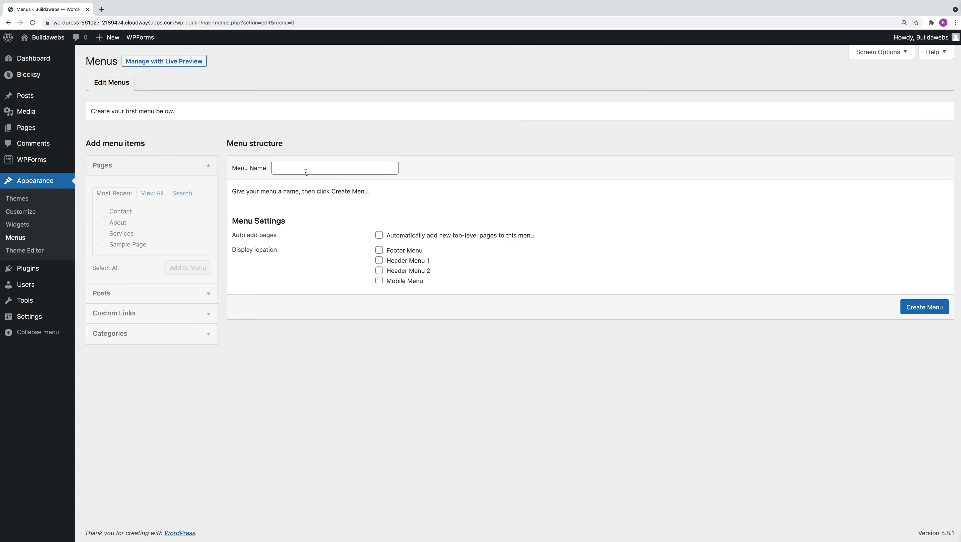
Create a navigation menu named Main Menu
left_click(304, 170)
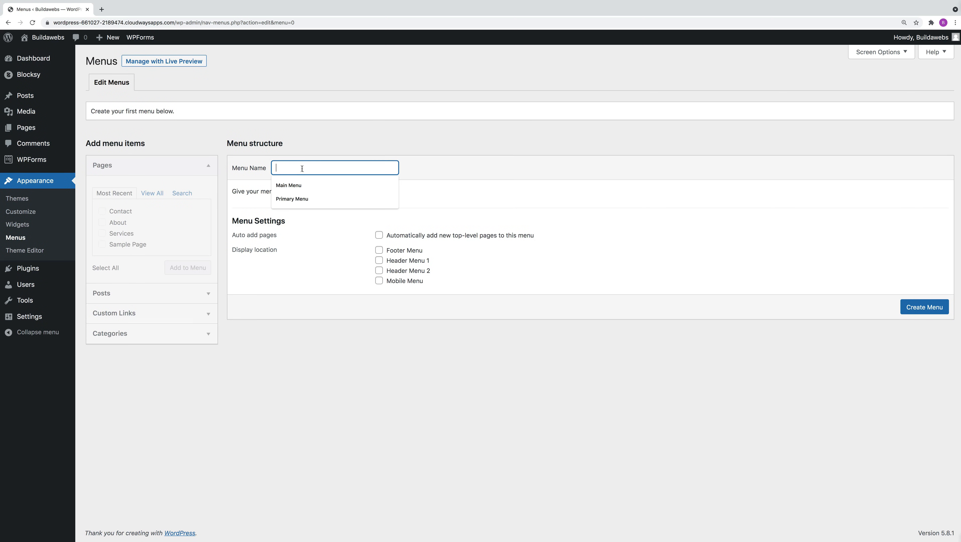
left_click(301, 186)
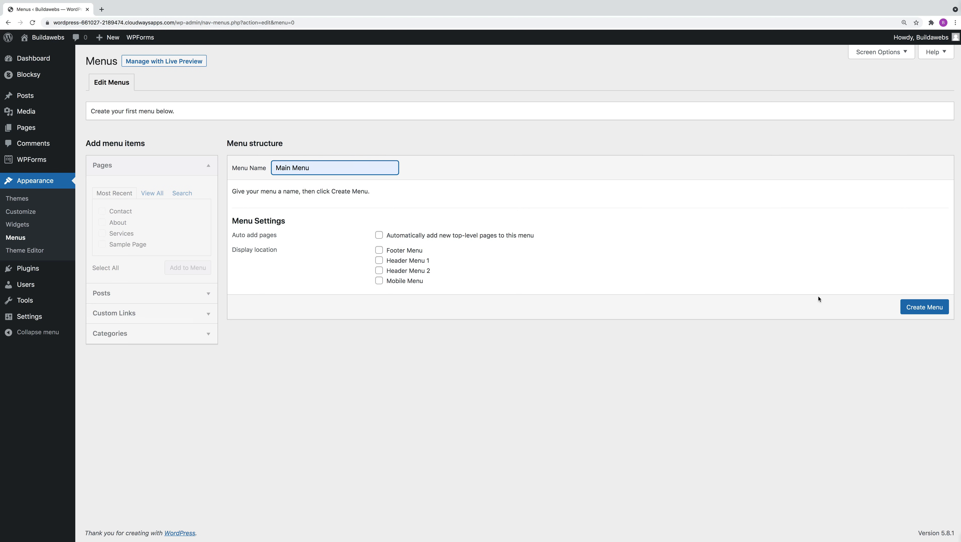
left_click(923, 308)
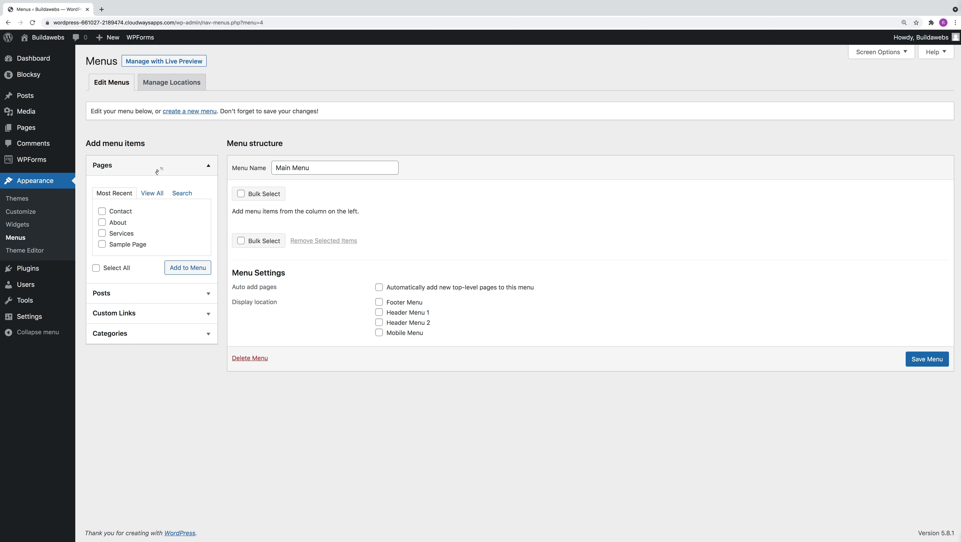
Add all of the site's pages to Main Menu, and remove the Home and Sample Page items
left_click(153, 194)
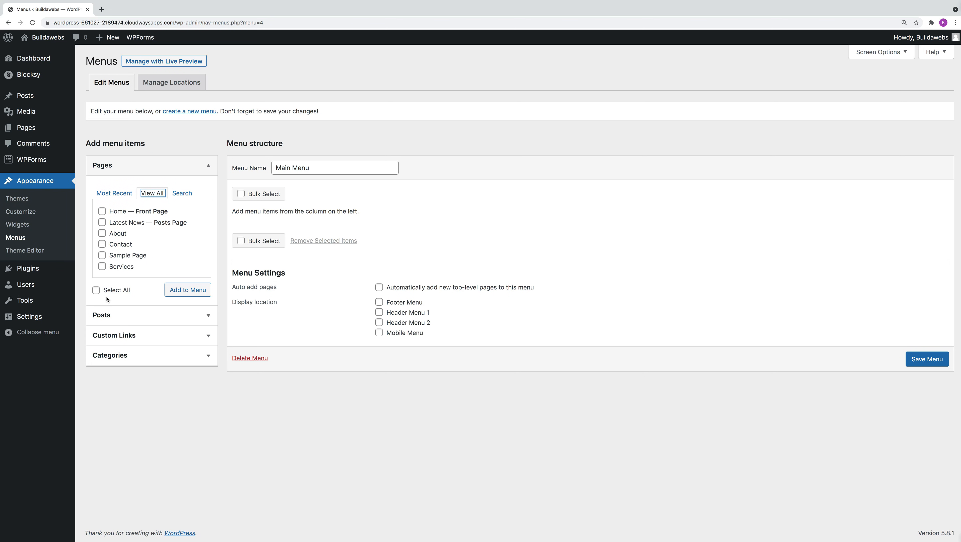
left_click(96, 290)
left_click(190, 291)
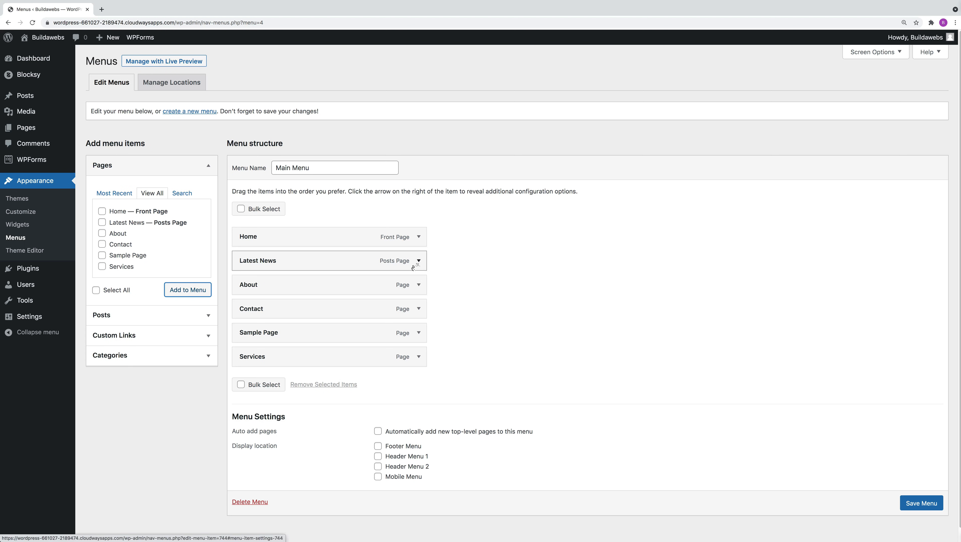
left_click(418, 237)
left_click(249, 323)
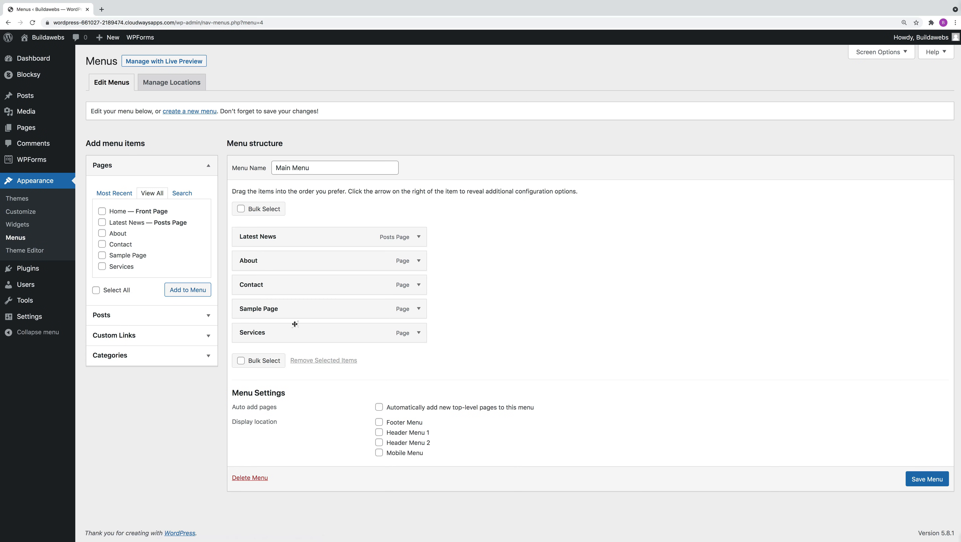
left_click(418, 309)
left_click(249, 394)
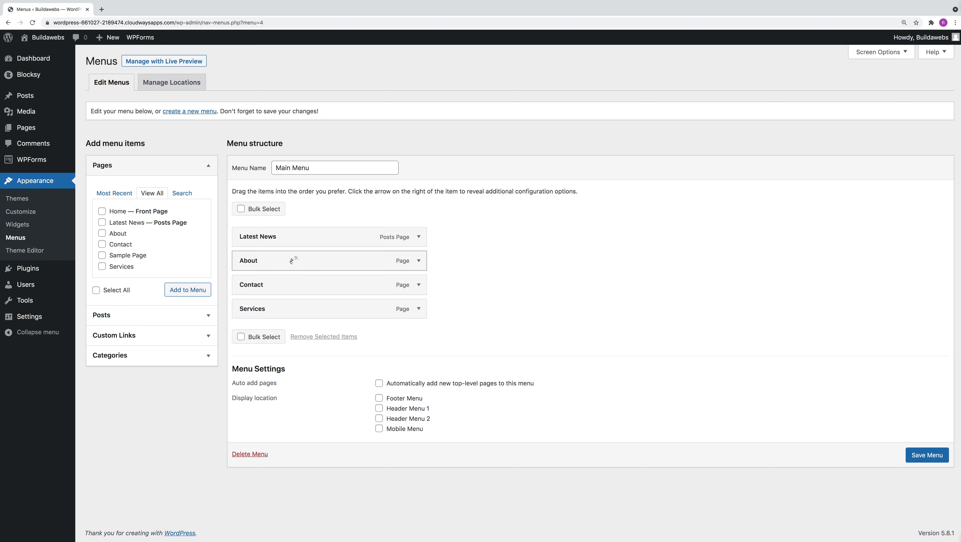
Reorder the items to About, Latest News, Services, Contact, and save the menu with Header Menu 1 as its display location
left_click_drag(292, 261, 288, 234)
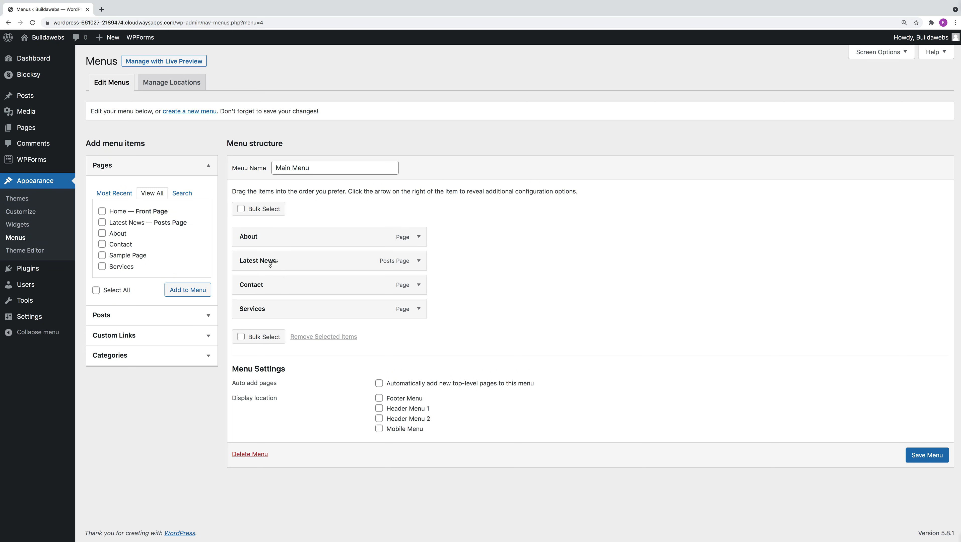
left_click_drag(275, 288, 274, 317)
left_click(378, 408)
left_click(928, 455)
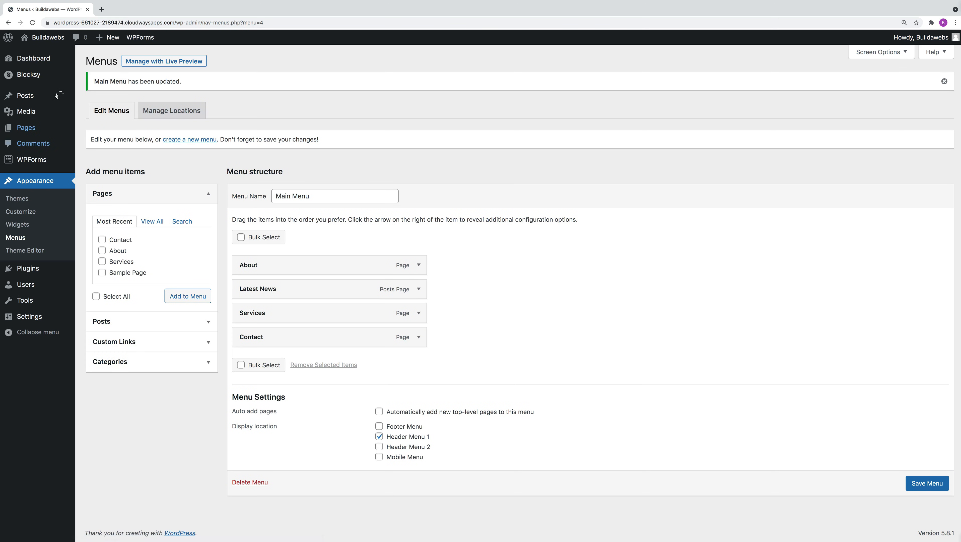
Open the live site in a separate browser tab to check the header menu, and return to the menu editor
right_click(51, 37)
left_click(85, 40)
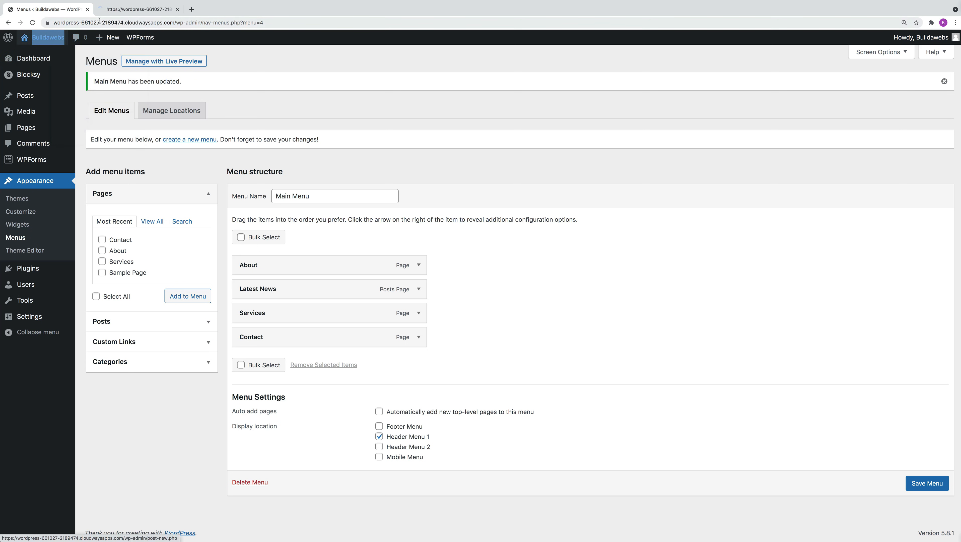
left_click(135, 10)
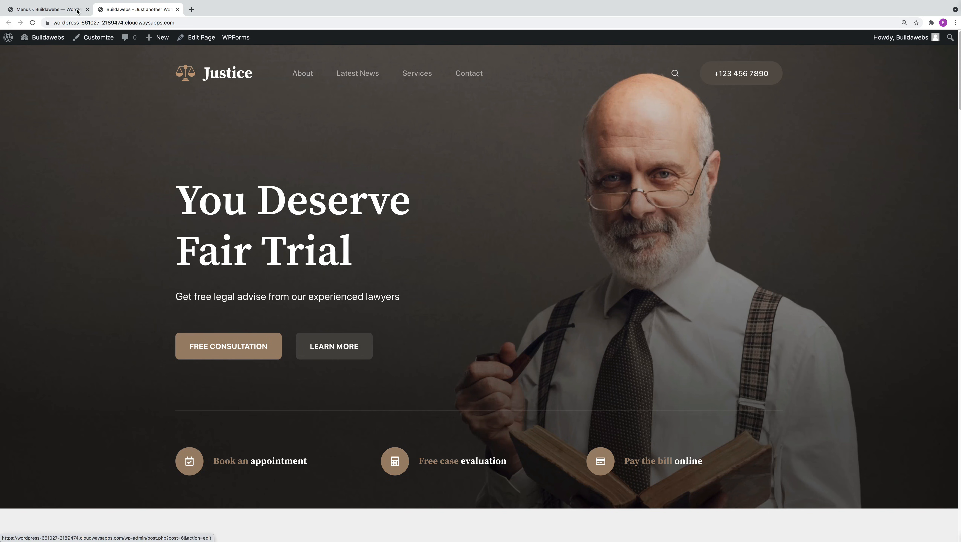
left_click(64, 9)
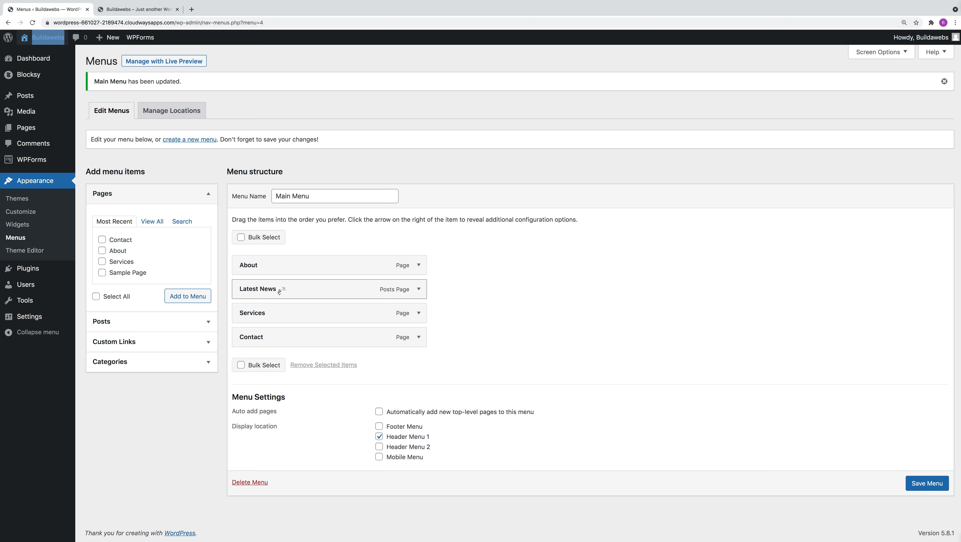
Make Latest News a sub item of About, save the menu, and check the About dropdown on the reloaded site
left_click_drag(274, 290, 307, 285)
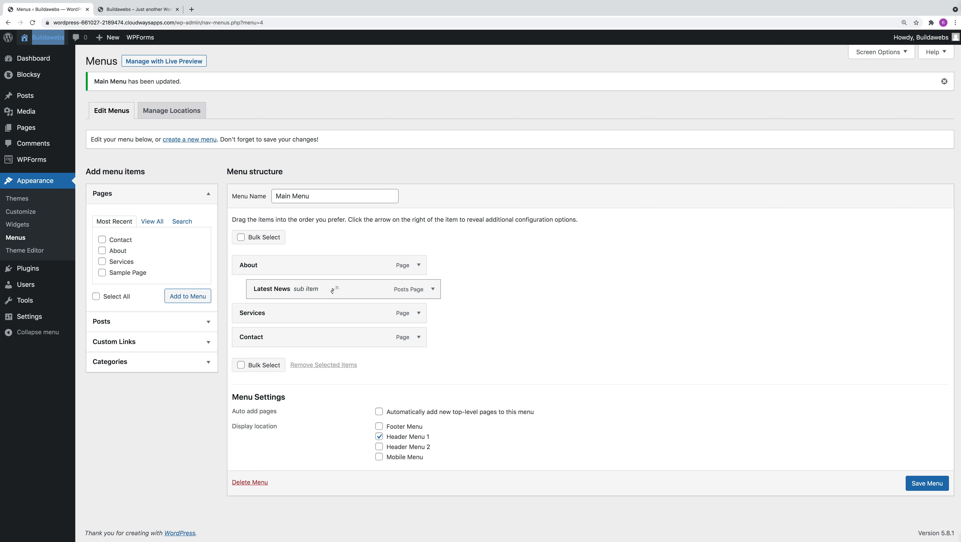
left_click(930, 488)
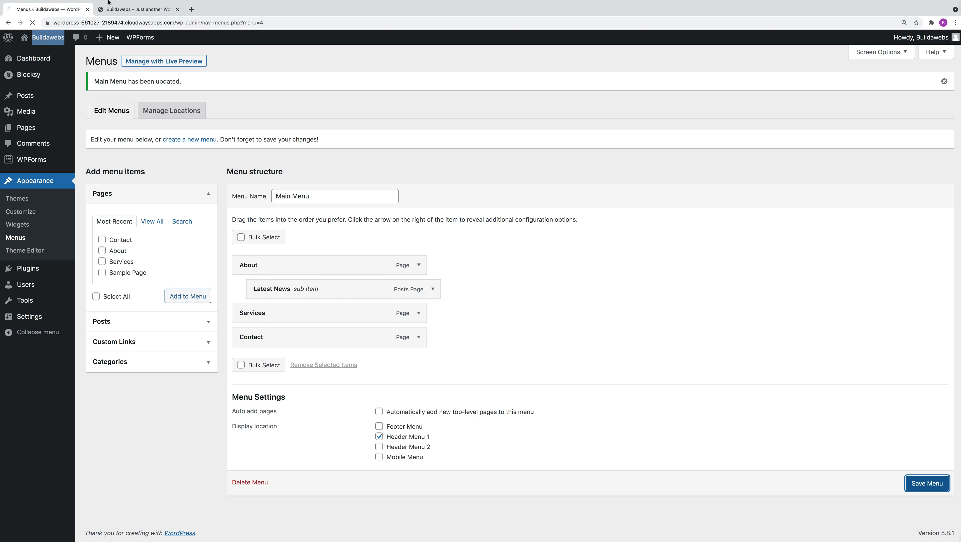
left_click(125, 10)
left_click(32, 23)
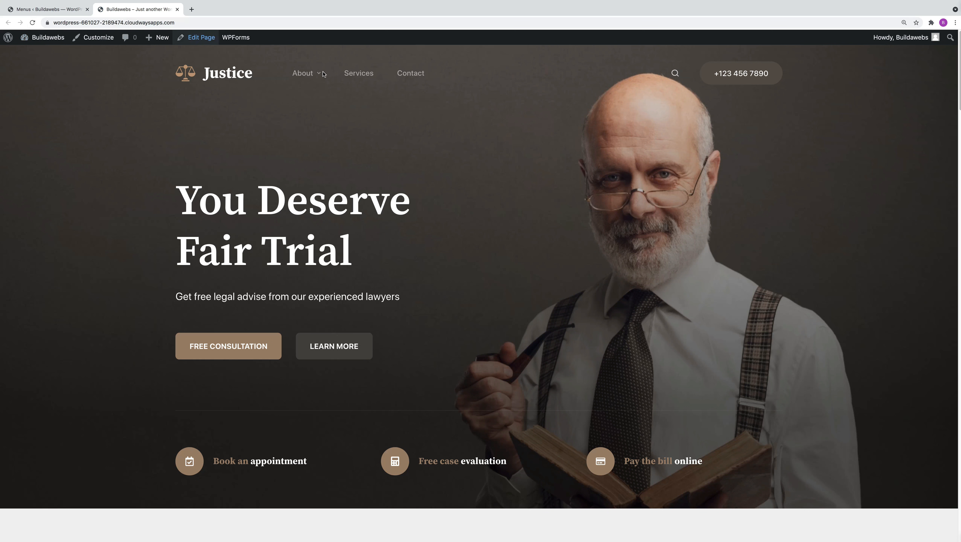
mouse_move(321, 72)
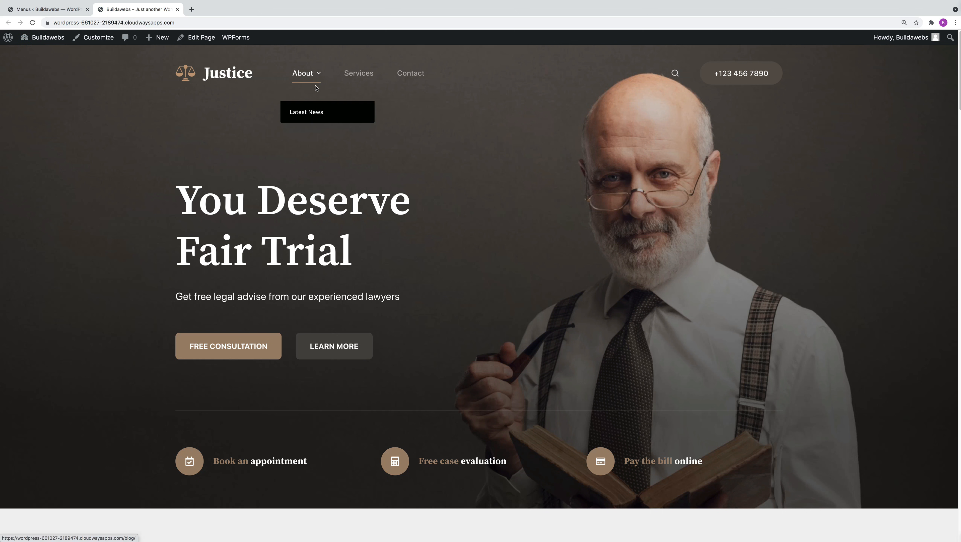
left_click(60, 10)
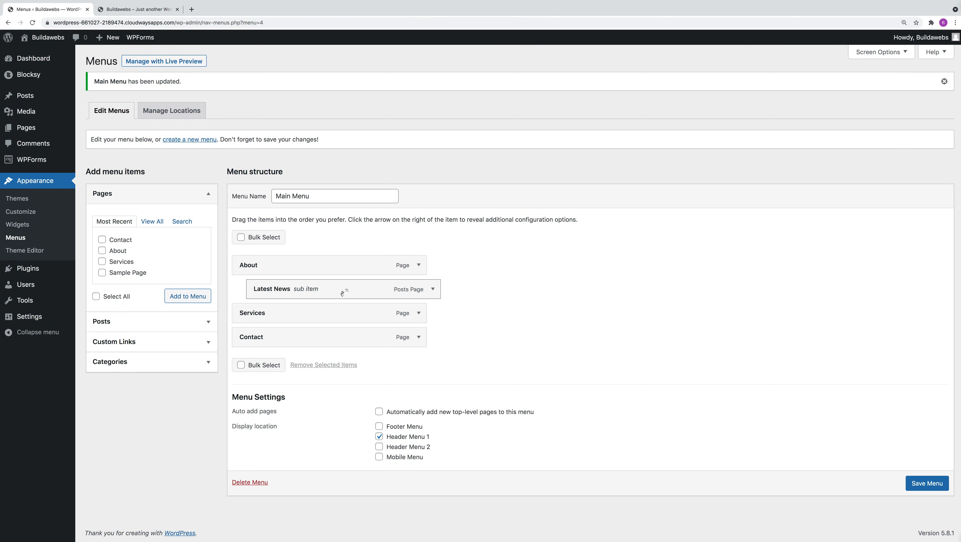
Move Latest News back to the top level and save, and delete the whole Main Menu
left_click_drag(343, 287, 330, 289)
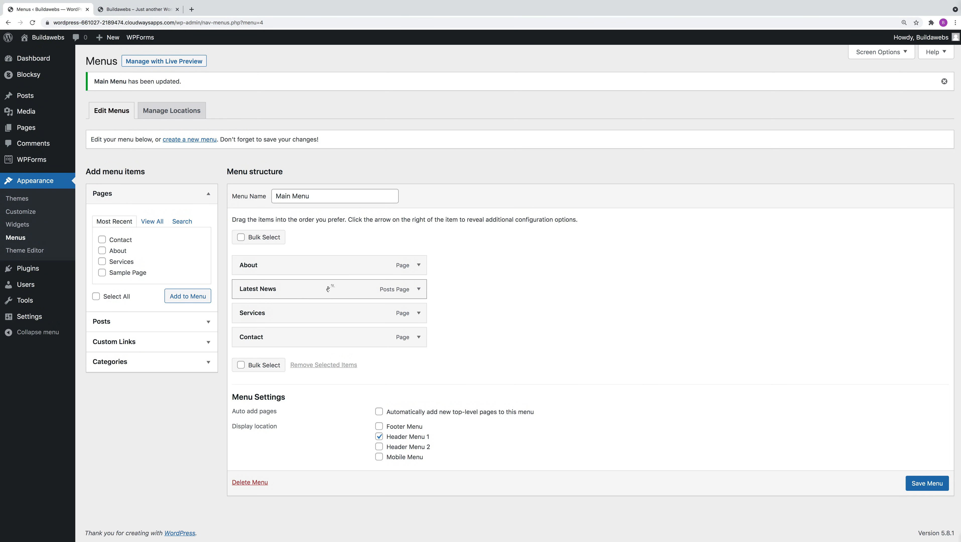
left_click(936, 482)
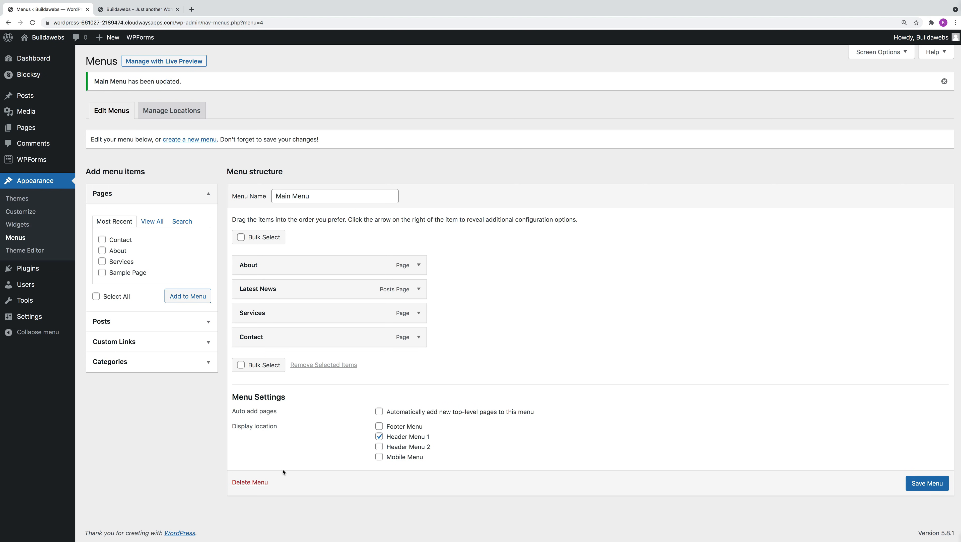
left_click(253, 483)
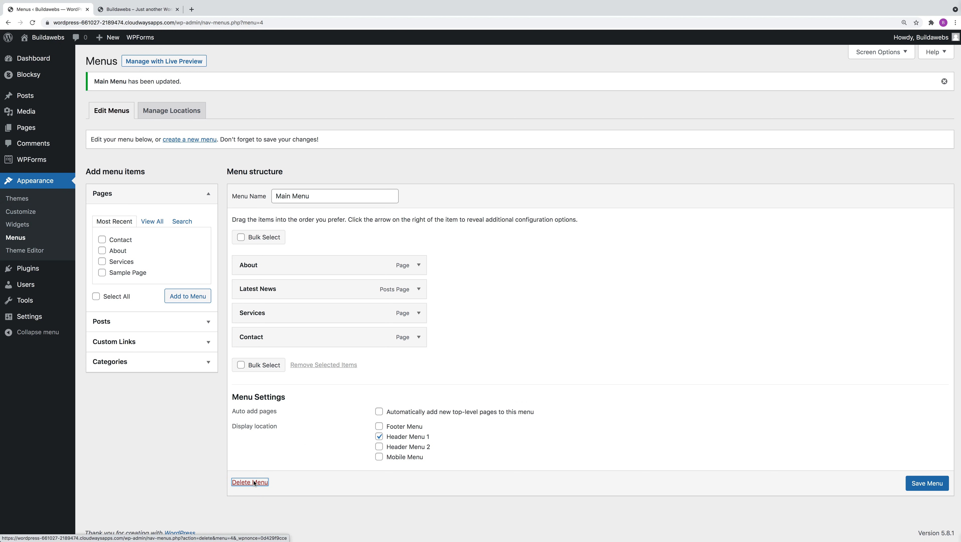
left_click(549, 78)
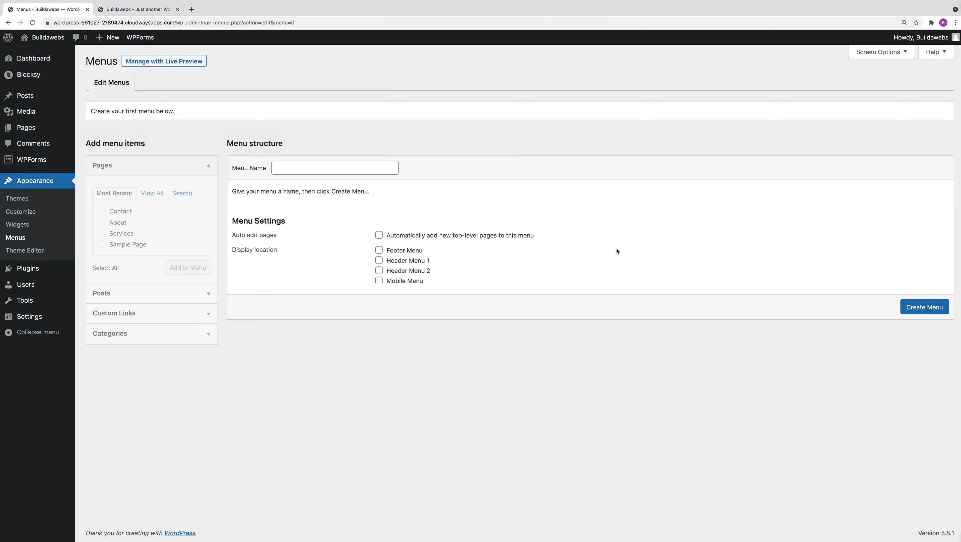
Create a new, empty navigation menu with the name Main Menu
left_click(306, 168)
left_click(304, 186)
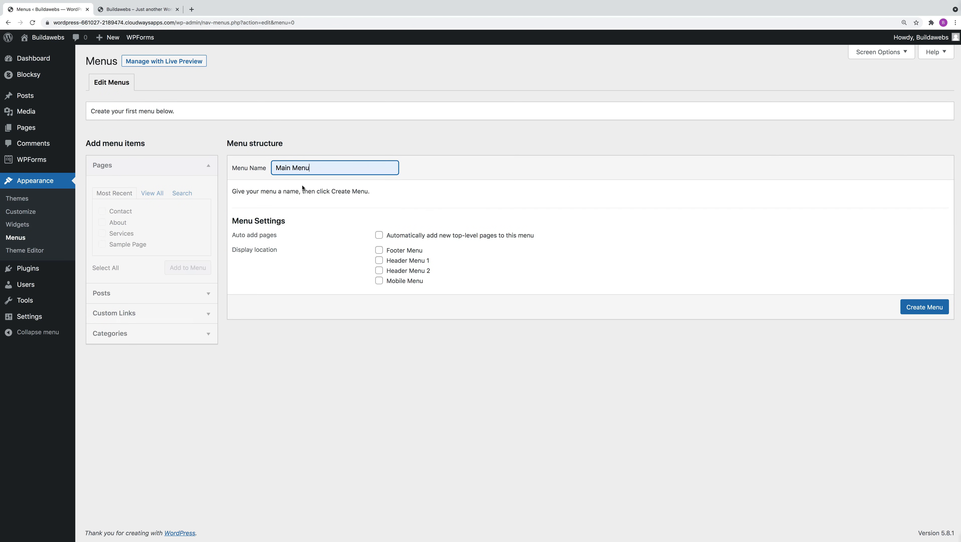
left_click(923, 309)
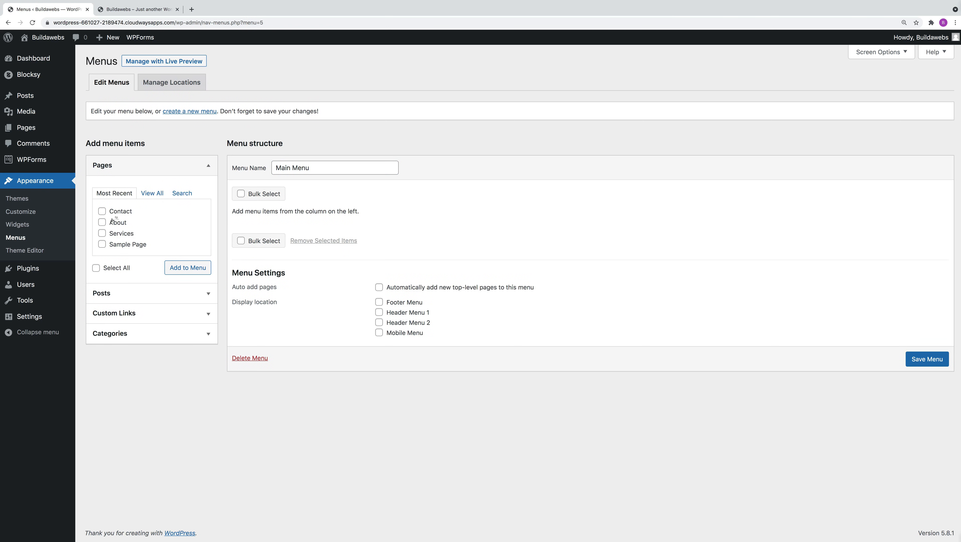
Add the About and Services pages to Main Menu from the full list of pages
left_click(154, 193)
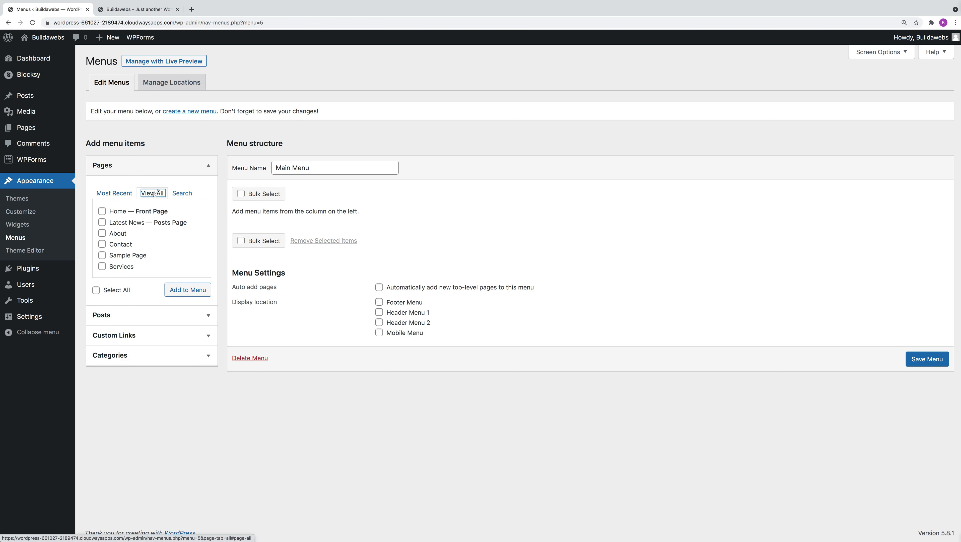
left_click(103, 234)
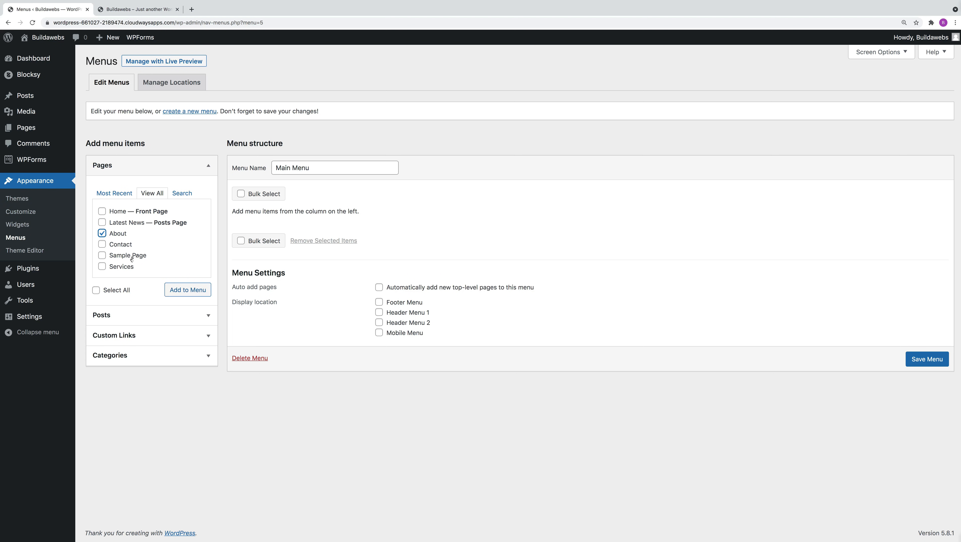
left_click(100, 267)
left_click(188, 290)
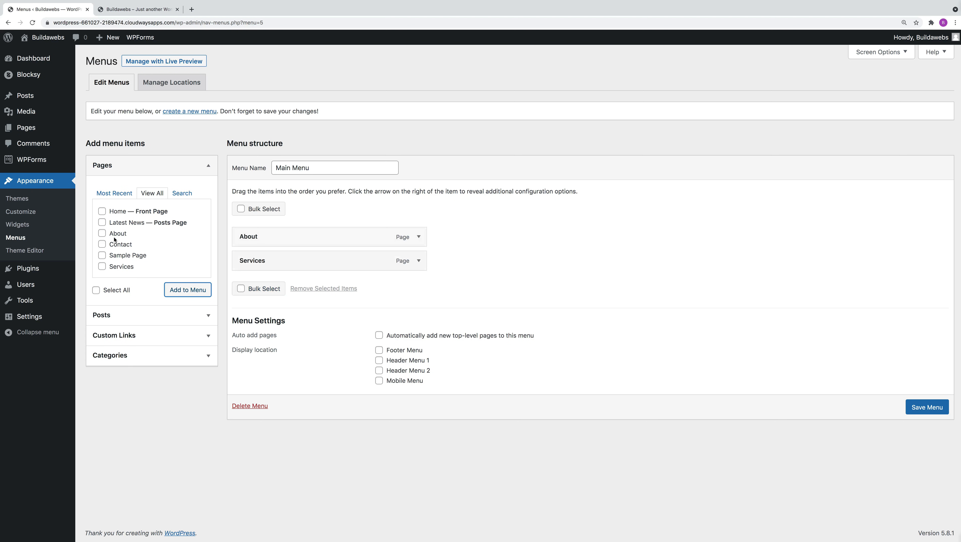
Add the Latest News posts page and the Contact page to Main Menu
left_click(102, 222)
left_click(190, 291)
left_click(102, 244)
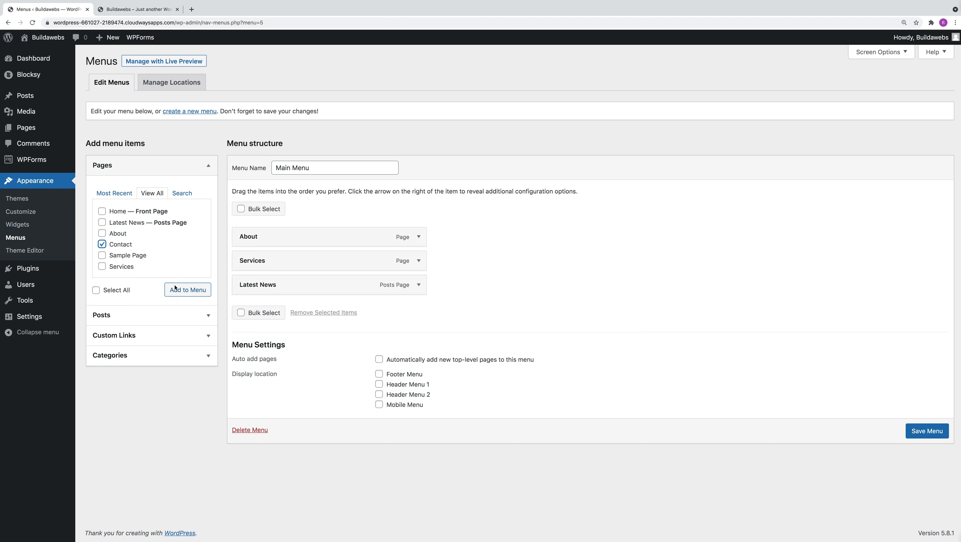
left_click(184, 291)
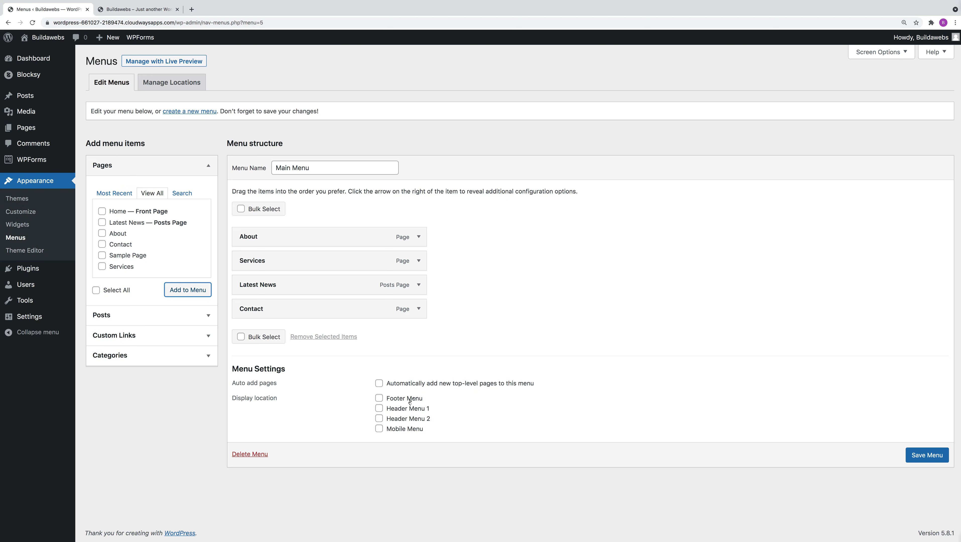
Assign Main Menu to the Header Menu 1 location, save it, and check the header on the reloaded site
left_click(379, 409)
left_click(925, 457)
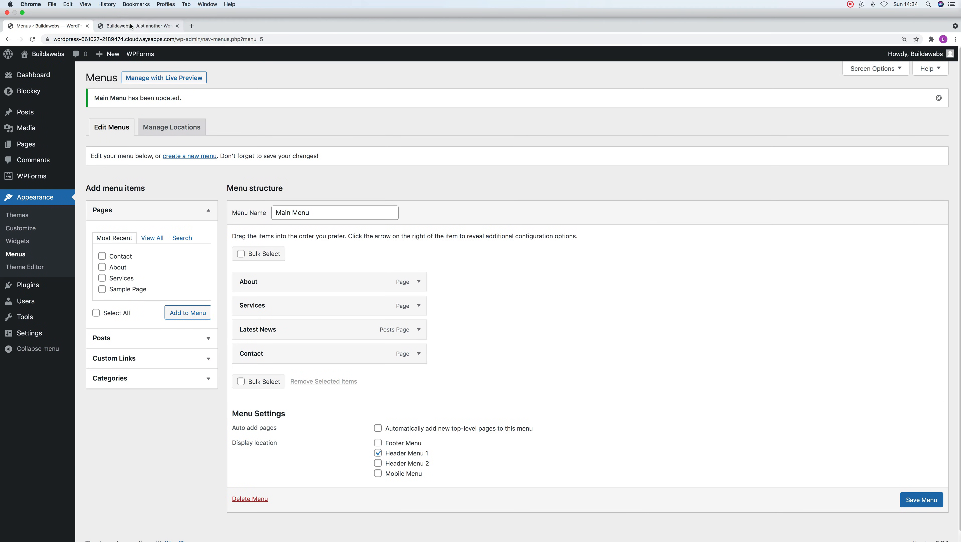
left_click(131, 25)
left_click(32, 39)
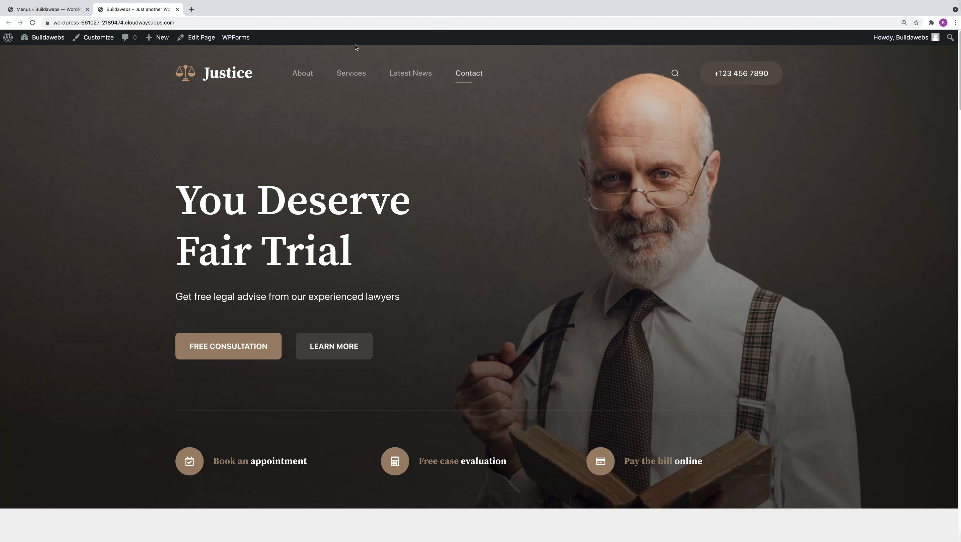
Add the post Quis Lectus Nulla Volutpat Diamut Venenatis to Main Menu and save the menu
left_click(61, 10)
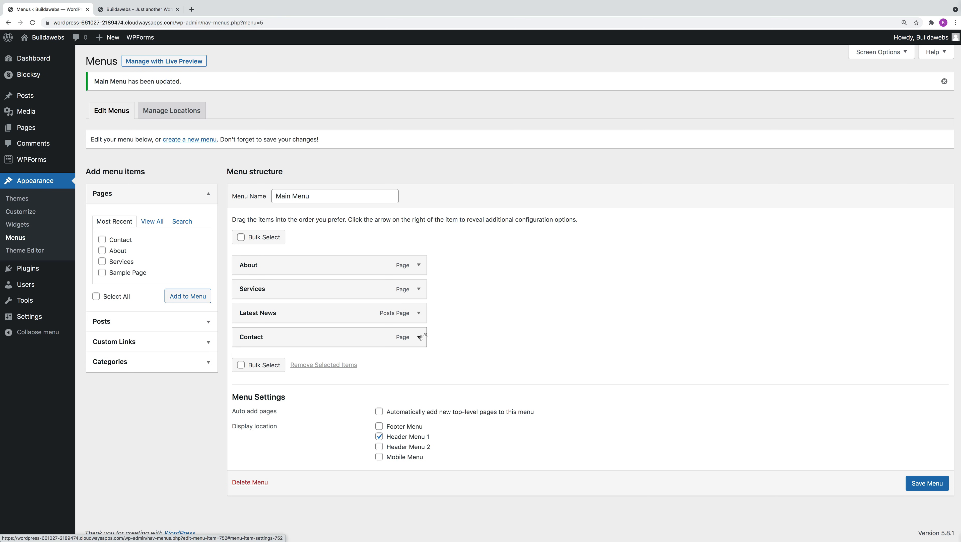
left_click(132, 322)
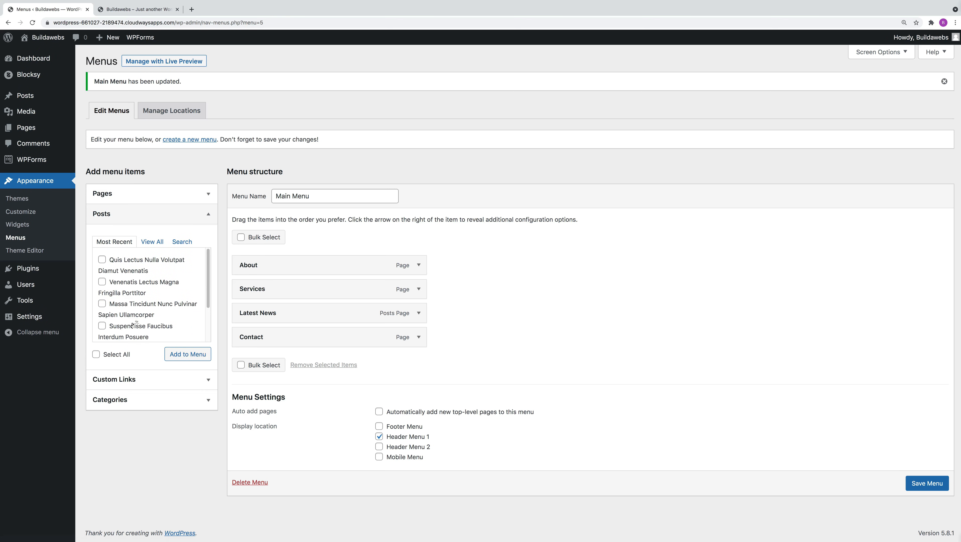
left_click(102, 259)
left_click(188, 355)
left_click(923, 516)
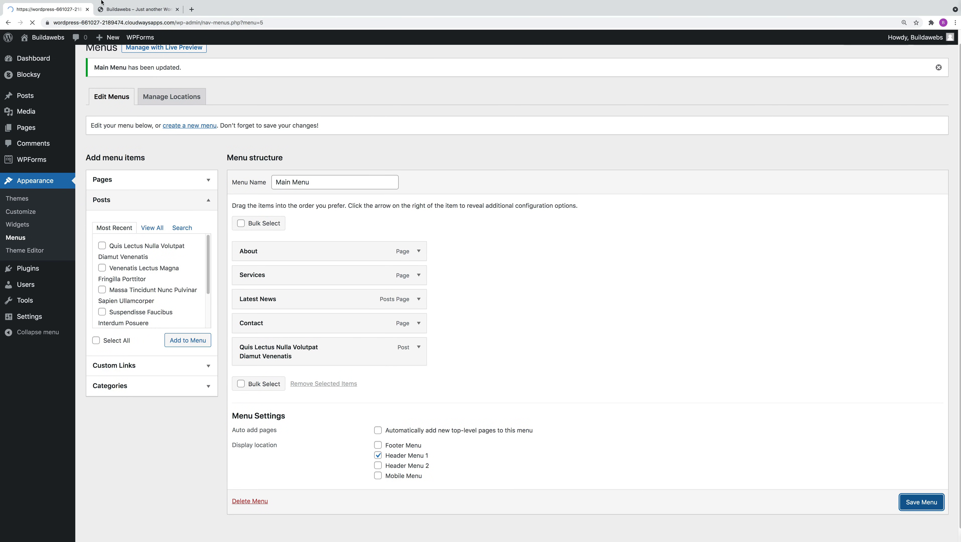
Reload the site, open the Quis Lectus post from the header menu, and return to the home page
left_click(131, 10)
left_click(32, 23)
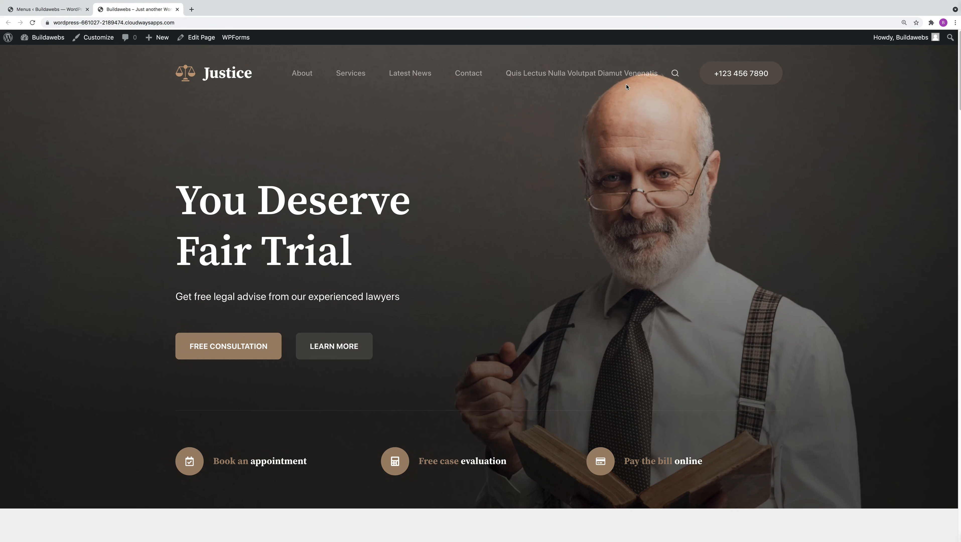
left_click(599, 74)
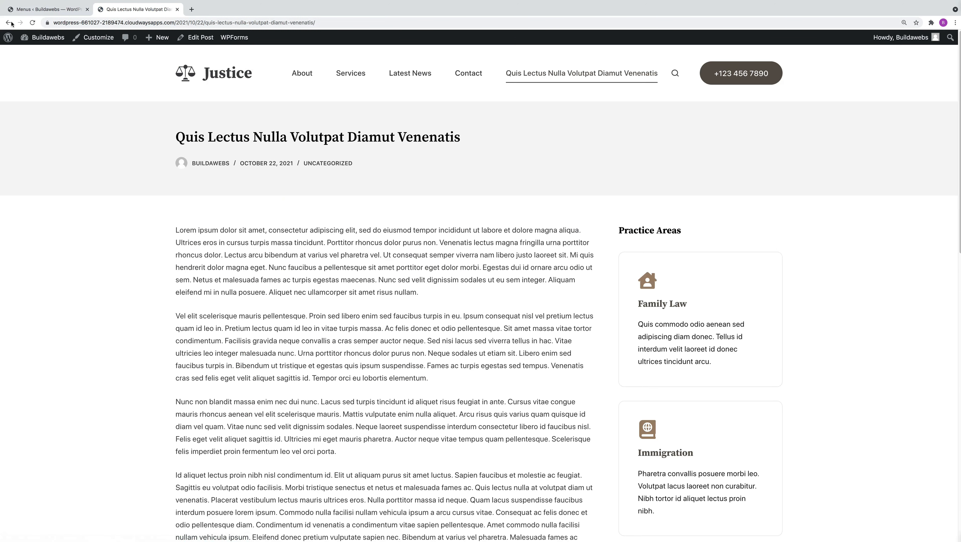
left_click(8, 23)
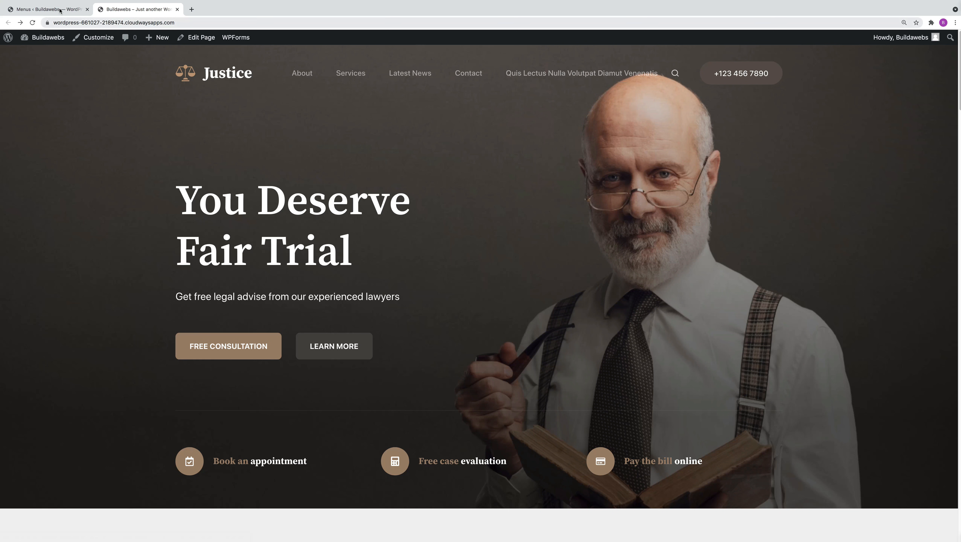
Remove the Quis Lectus post item from Main Menu and save the menu
left_click(52, 9)
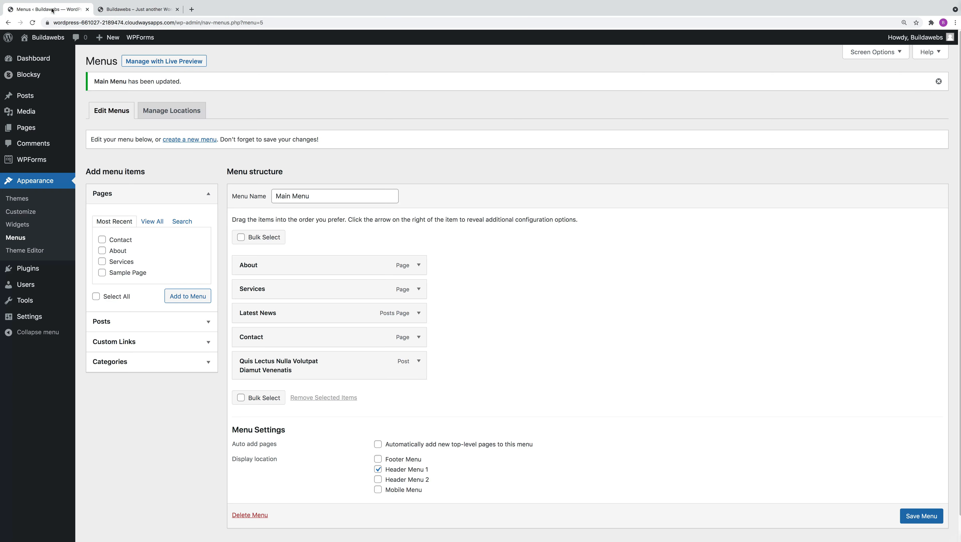
left_click(419, 361)
left_click(249, 455)
left_click(926, 481)
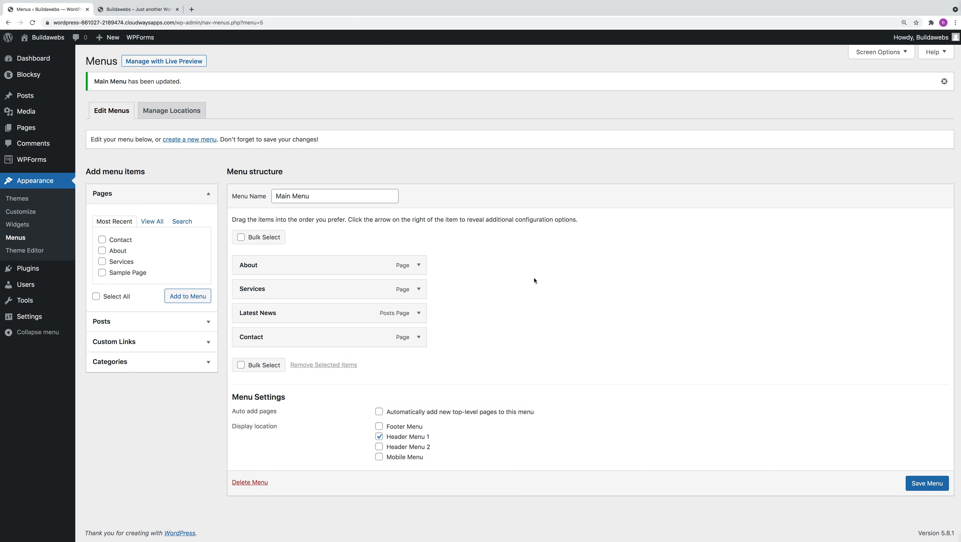
Bulk select the About, Services, Latest News and Contact items and remove them all from Main Menu
left_click(241, 365)
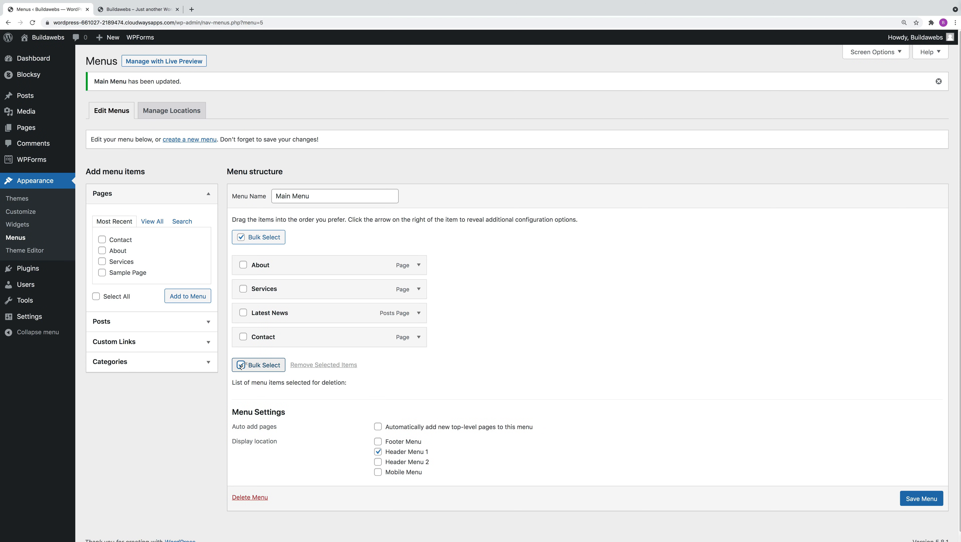
left_click(243, 266)
left_click(243, 289)
left_click(243, 313)
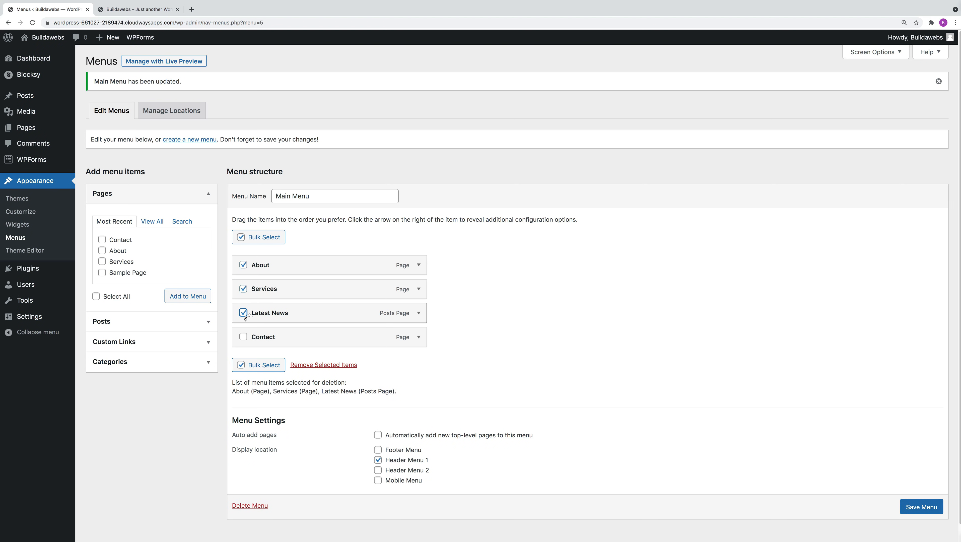
left_click(243, 337)
left_click(327, 366)
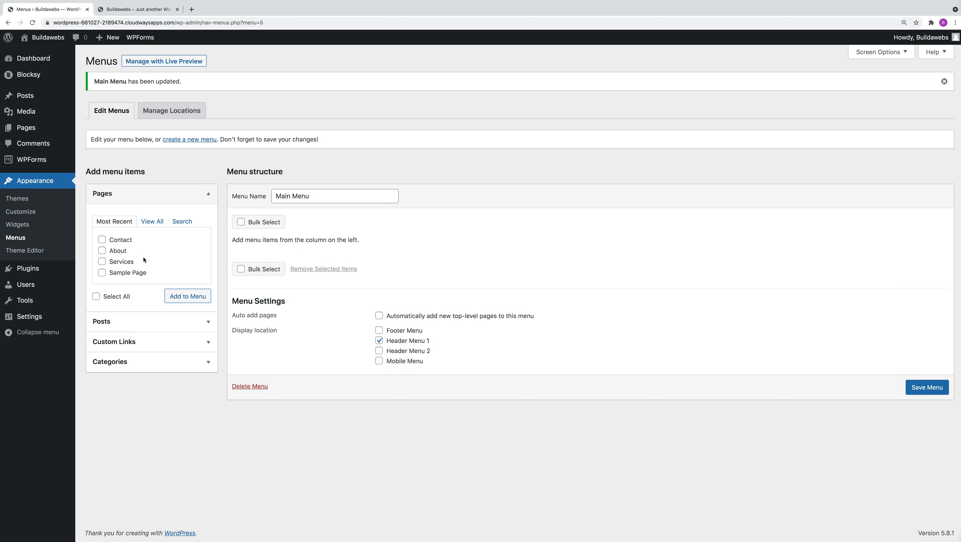
Look at the Custom Links and Categories options for menu items, and view the header menu on the site
left_click(133, 342)
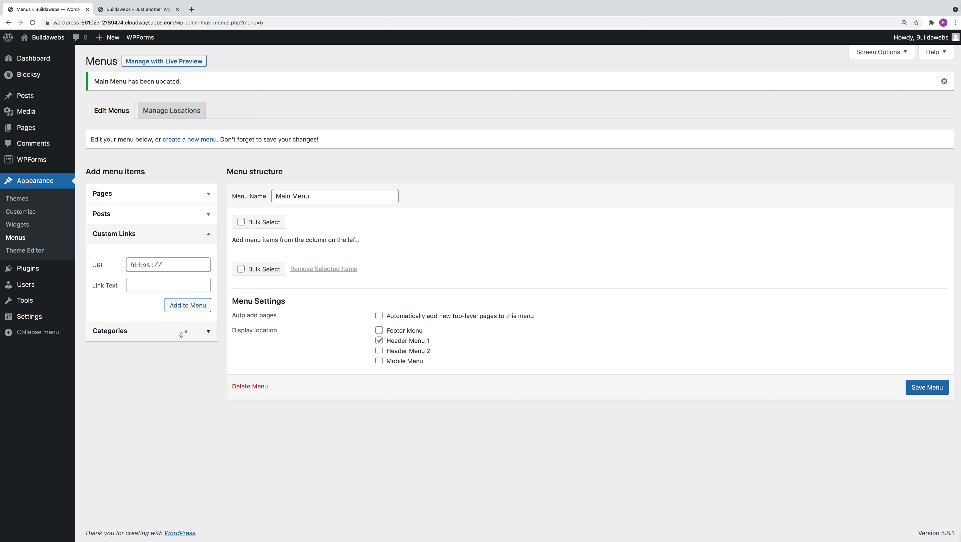
left_click(167, 331)
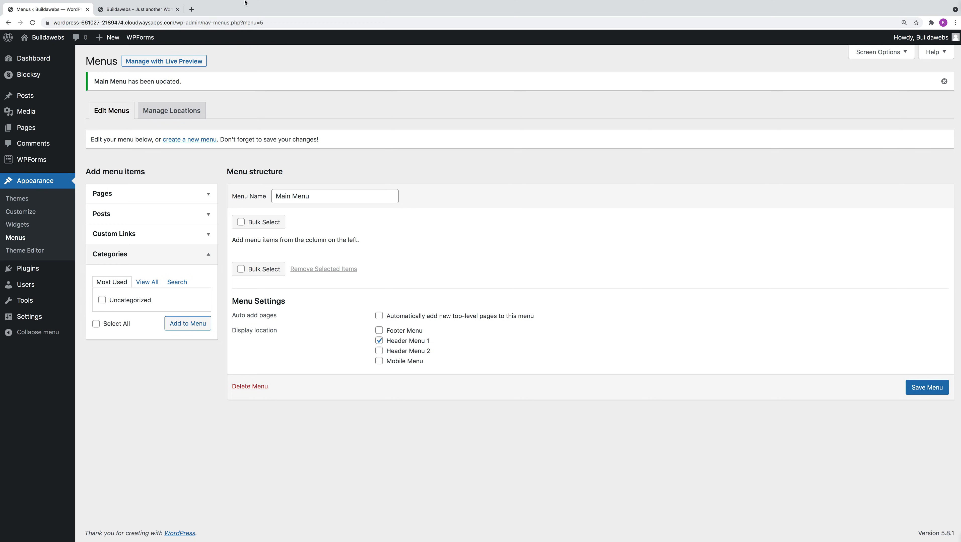
left_click(137, 9)
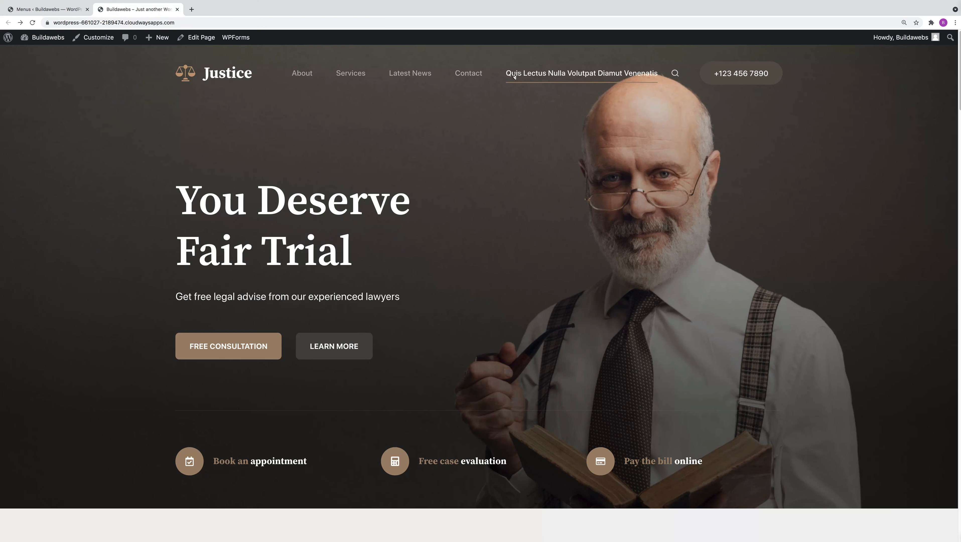
left_click(48, 10)
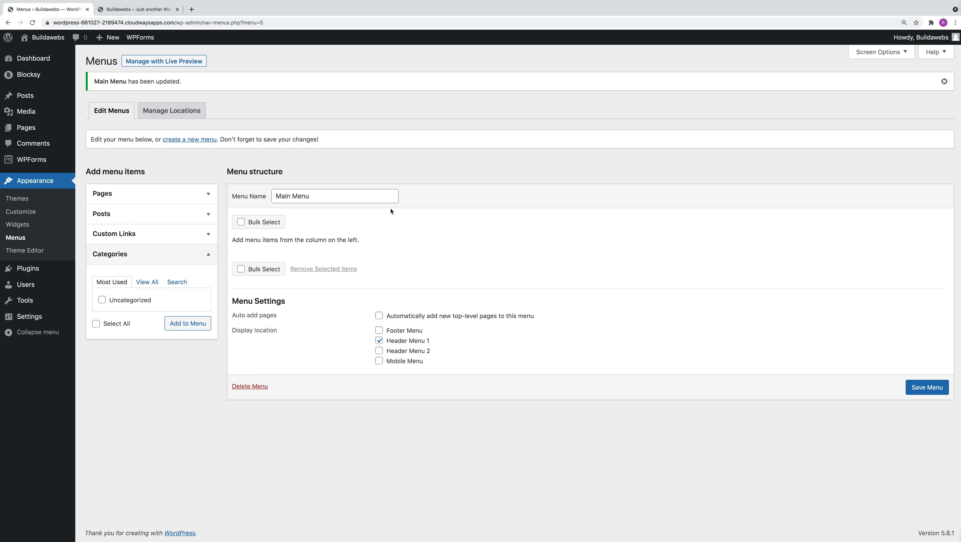
Switch to managing menus with live preview, leaving the unsaved changes behind, and delete Main Menu there
left_click(171, 62)
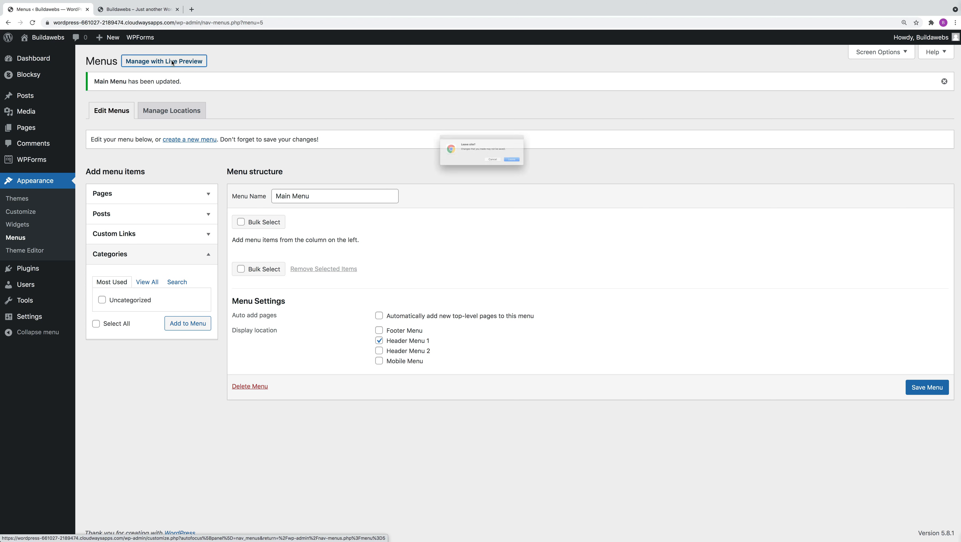
left_click(544, 168)
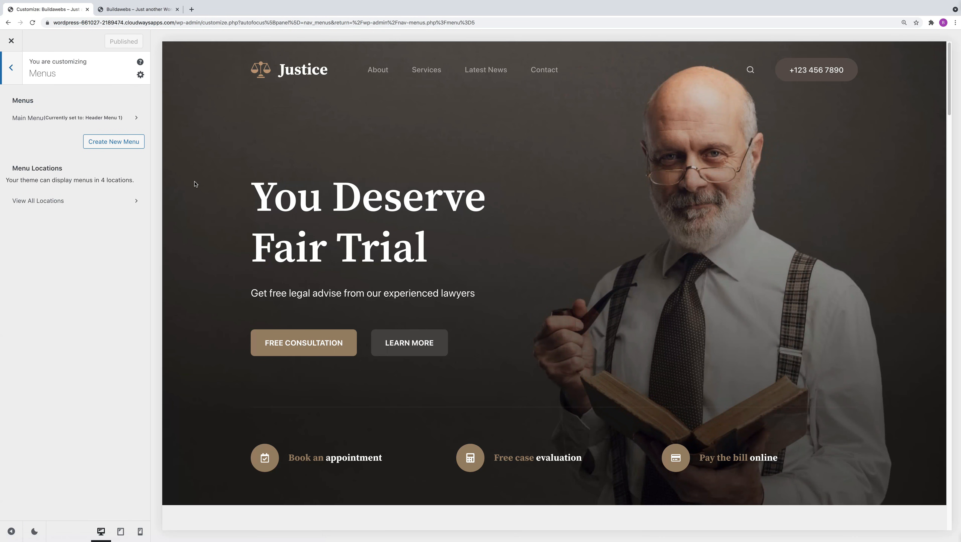
left_click(93, 118)
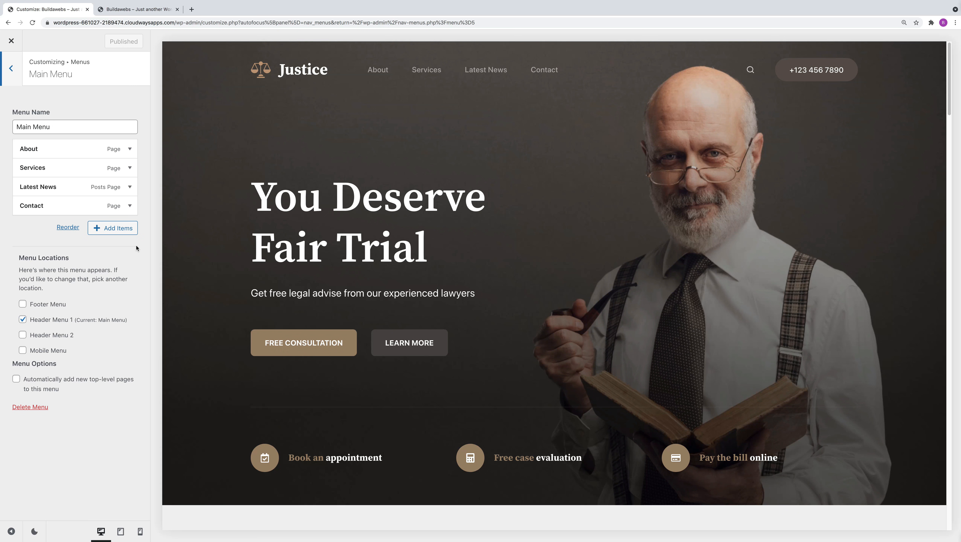
left_click(32, 407)
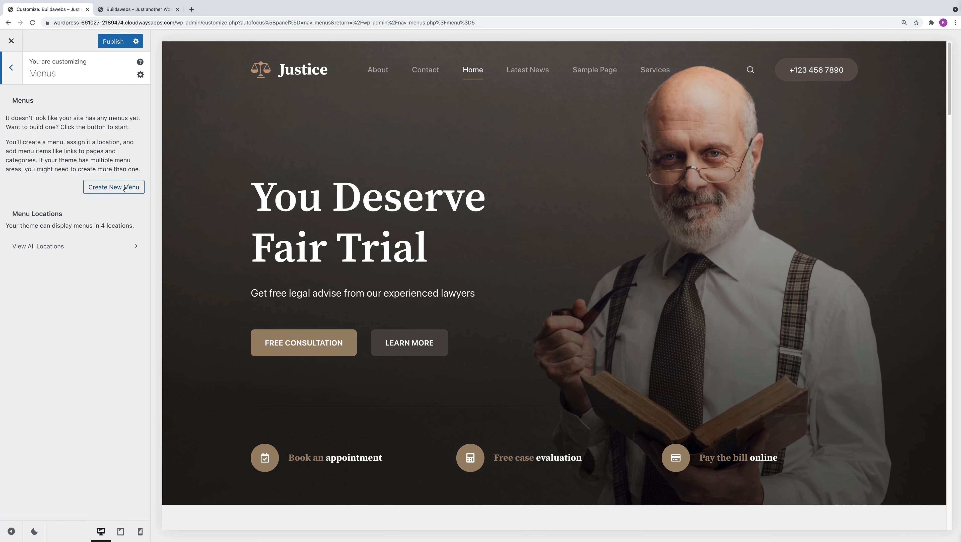
Create a new menu named Menu and assign it to the Header Menu 1 location
left_click(124, 187)
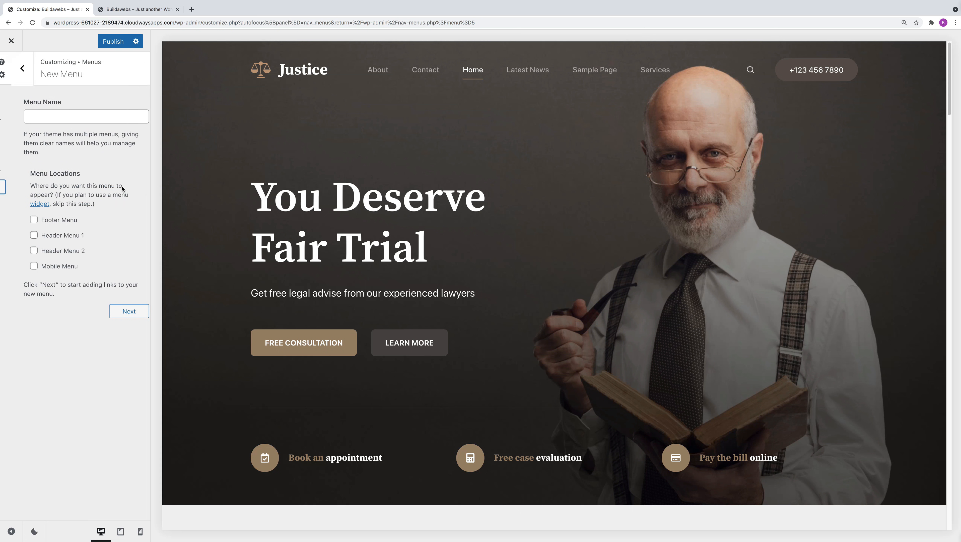
left_click(42, 119)
type("Mneu")
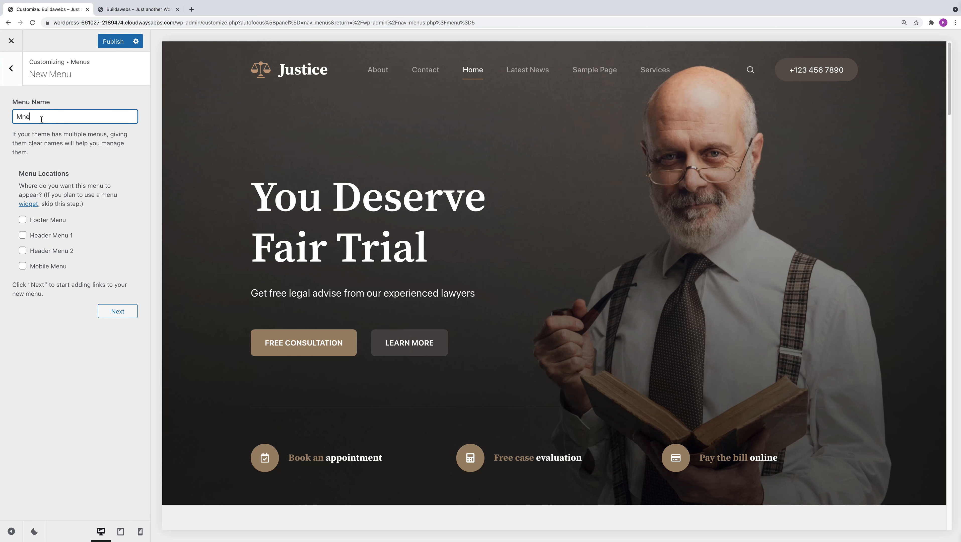
key("BackSpace")
key("BackSpace")
key("BackSpace")
type("enu")
left_click(22, 235)
left_click(115, 311)
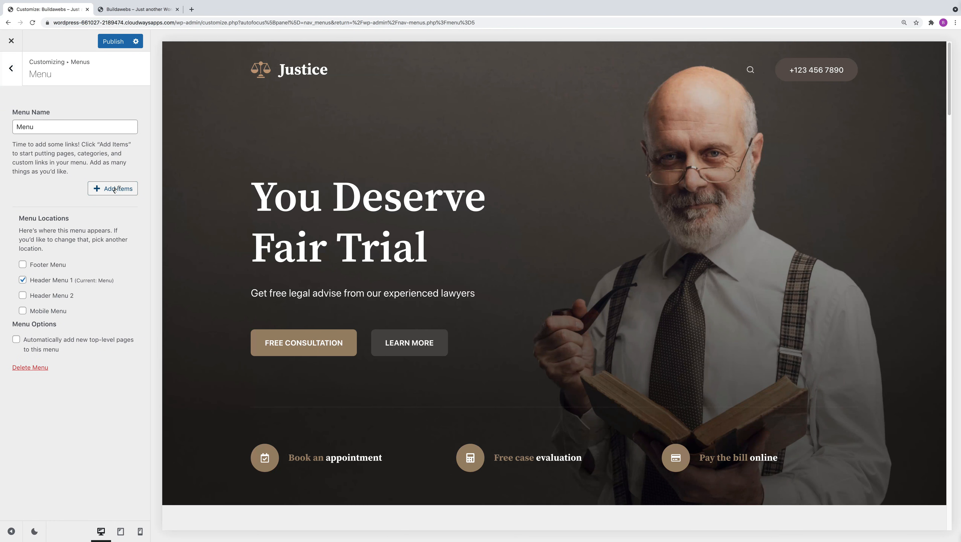
Add the About, Services, Latest News and Contact pages, in that order, to the new menu
left_click(114, 189)
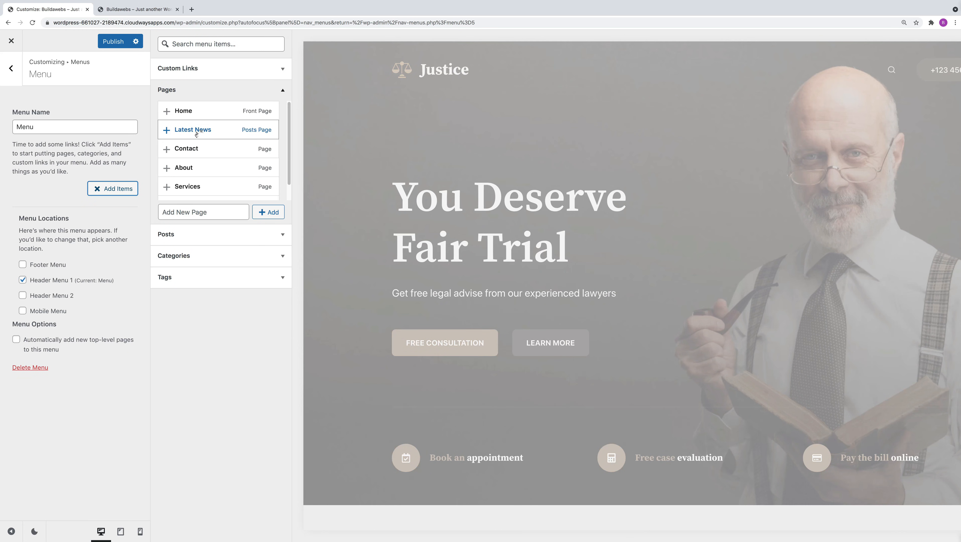
left_click(166, 169)
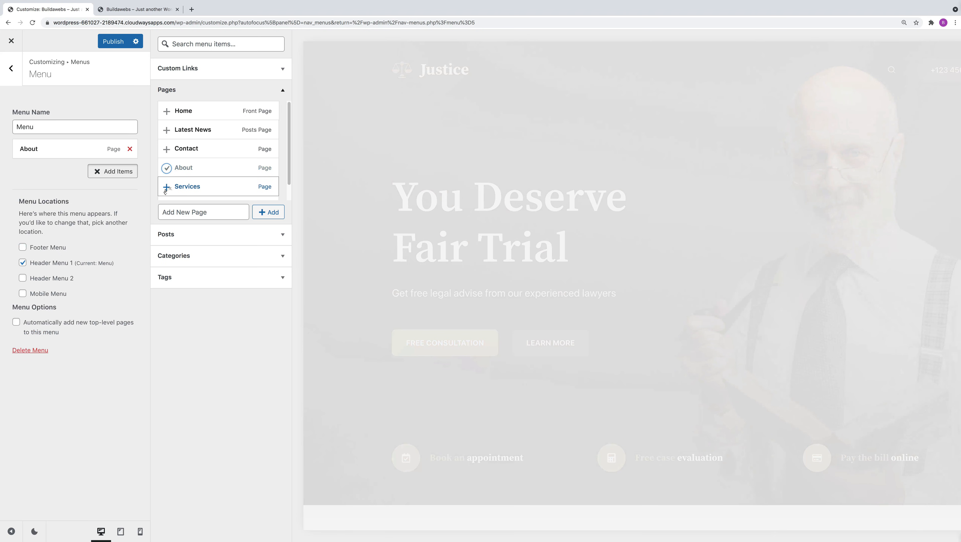
left_click(166, 187)
left_click(166, 130)
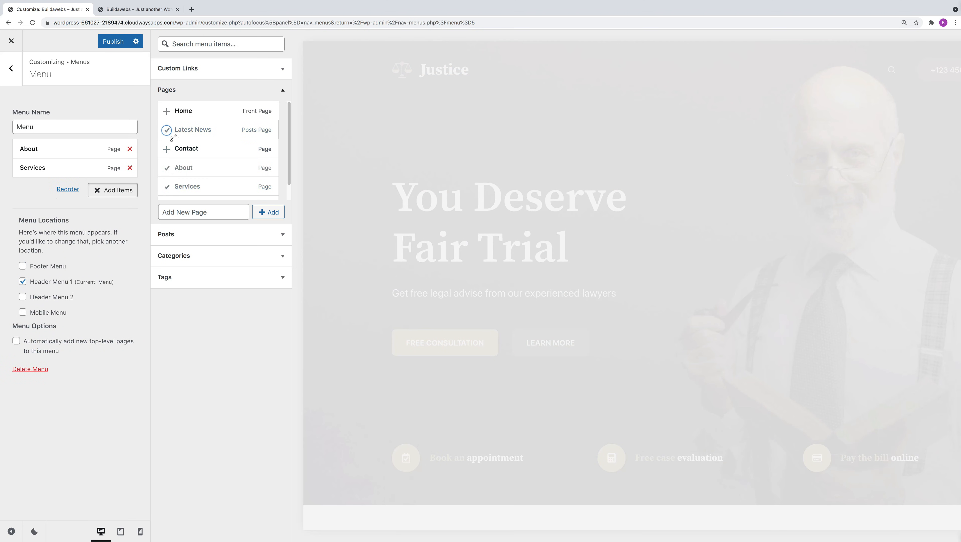
left_click(166, 149)
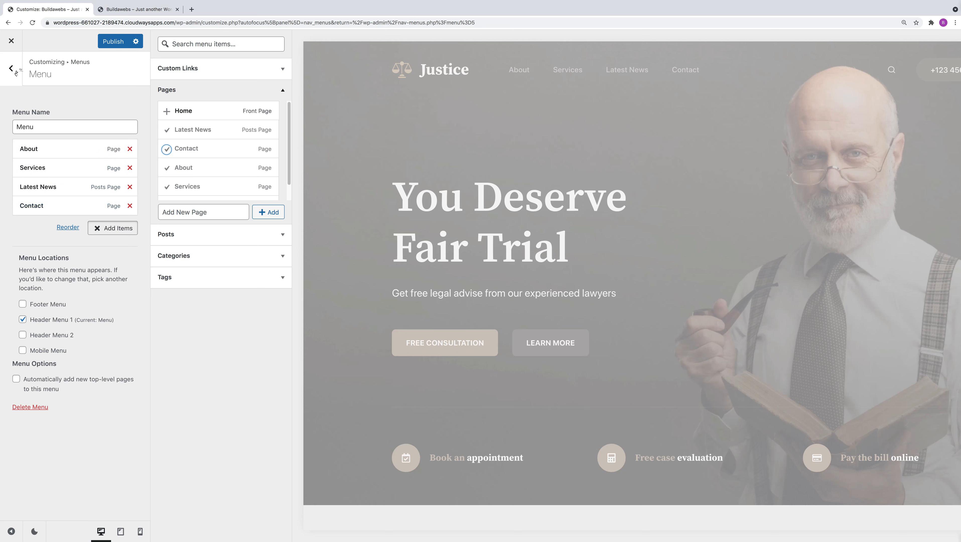
left_click(11, 69)
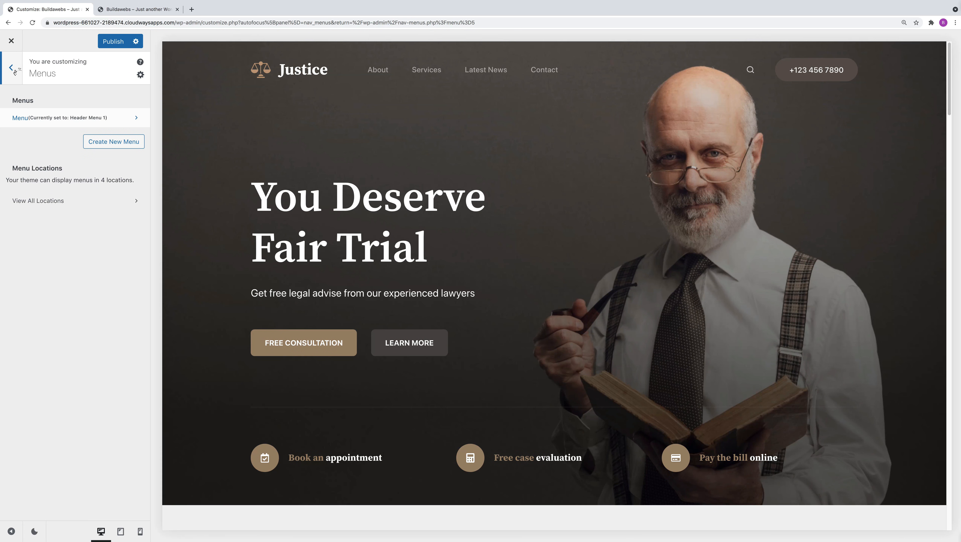
View the About item's settings in the new menu, and make Services a sub item of About
left_click(89, 117)
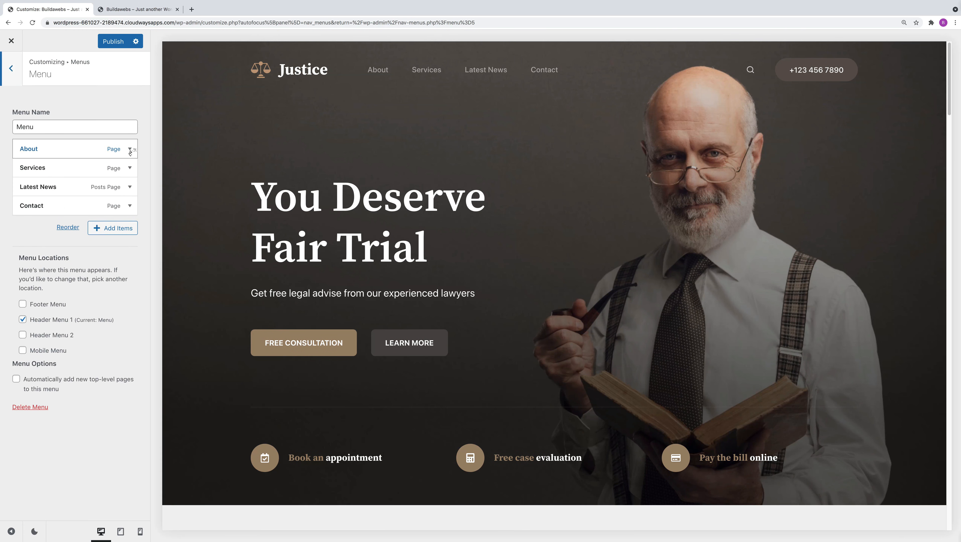
left_click(129, 148)
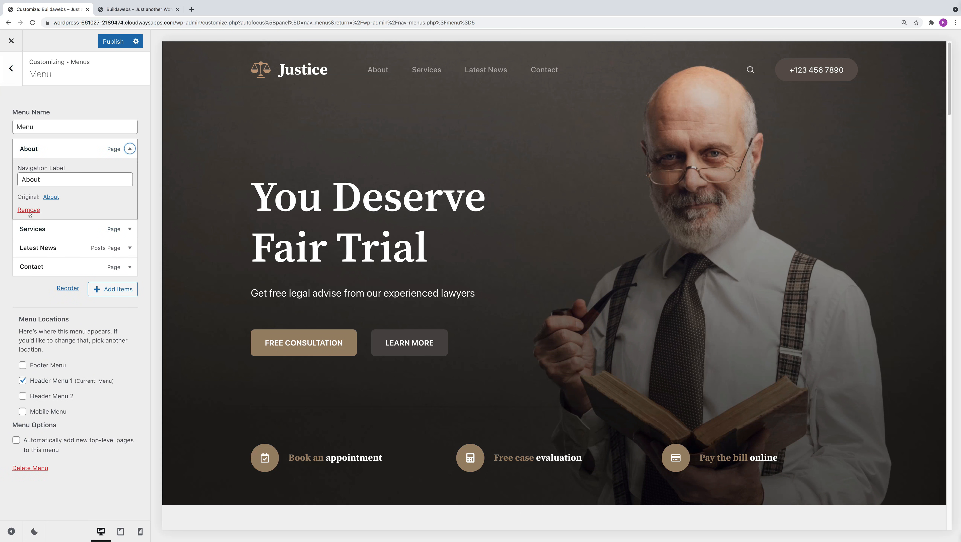
left_click(131, 148)
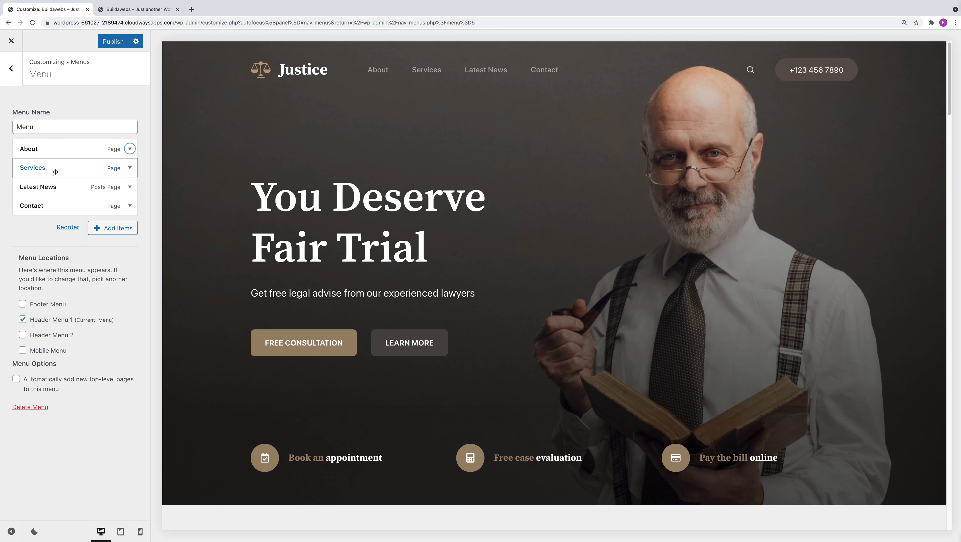
left_click_drag(50, 166, 68, 166)
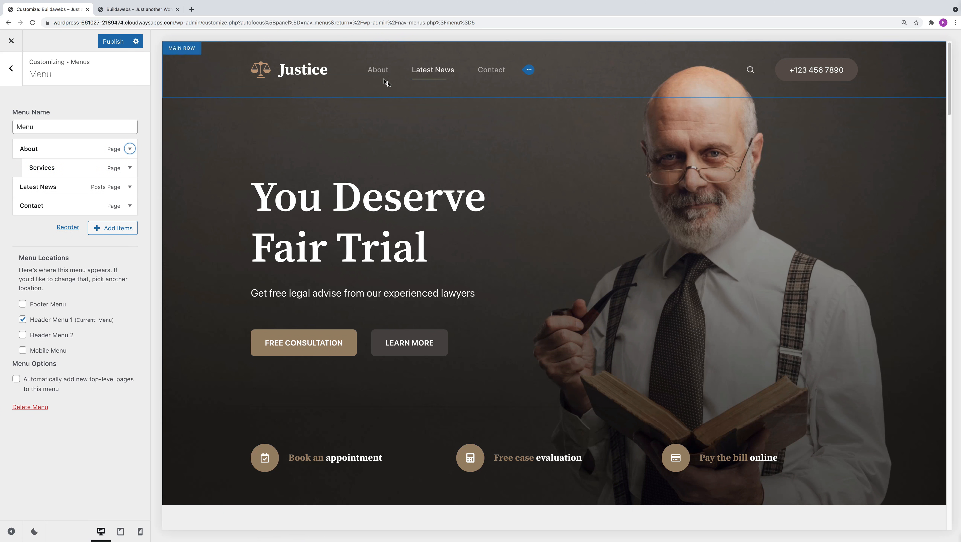
Publish the menu changes, then leave the customizer to view the live home page
mouse_move(377, 71)
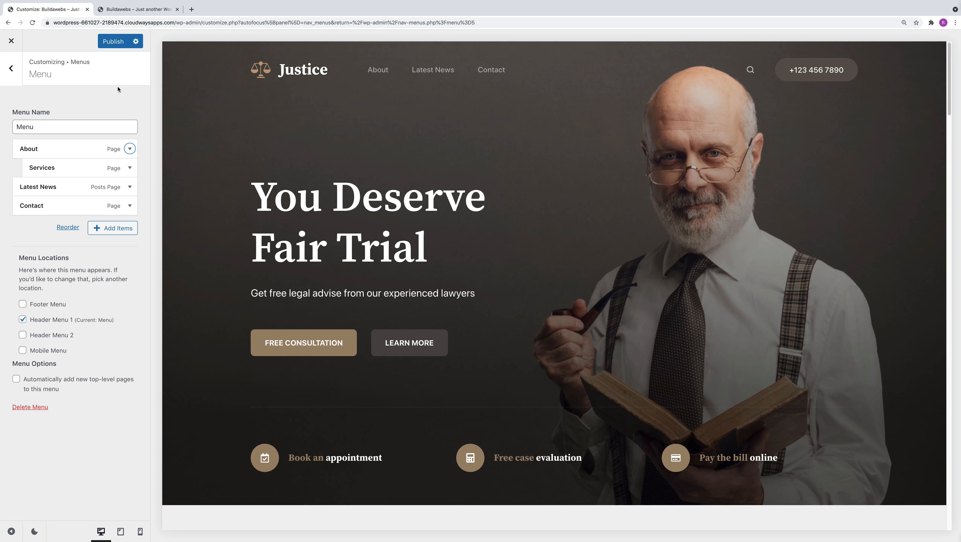
left_click(113, 42)
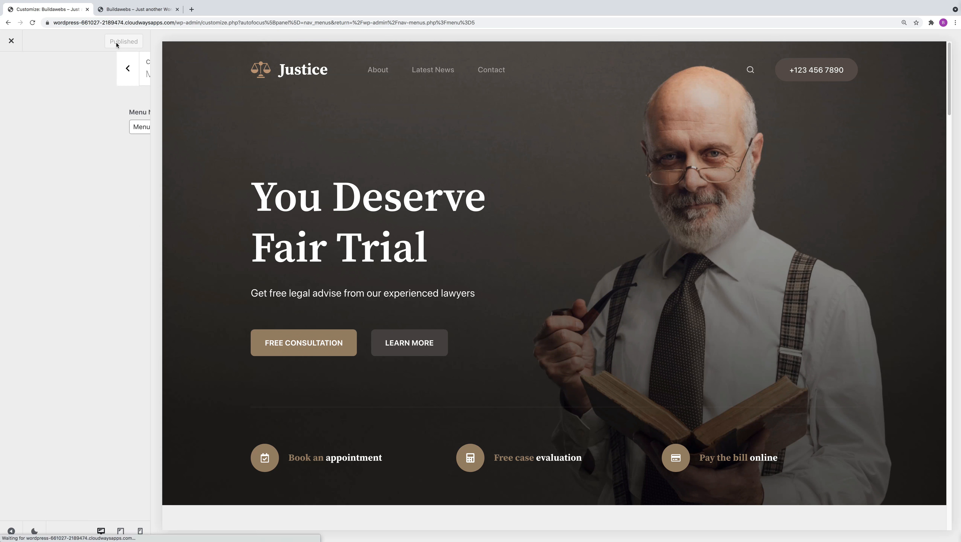
left_click(11, 43)
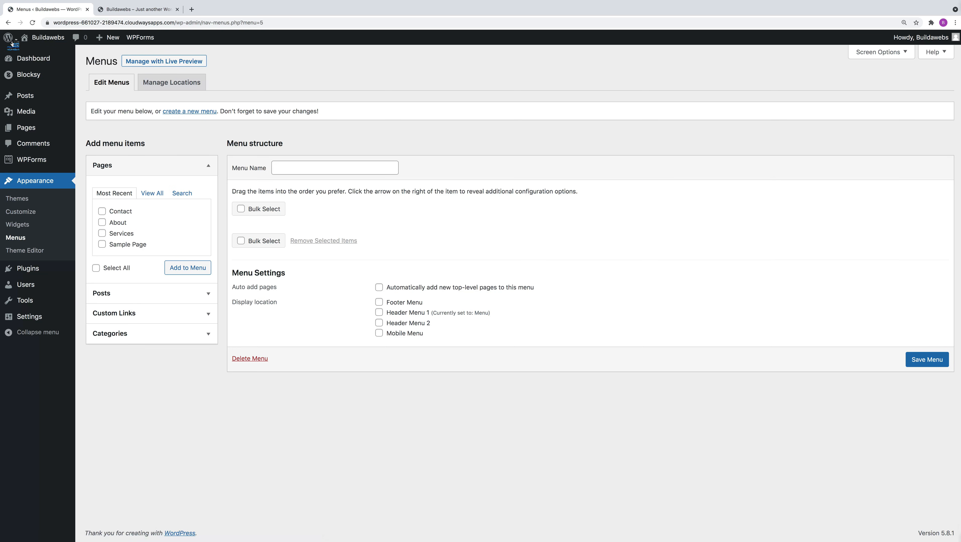
left_click(41, 37)
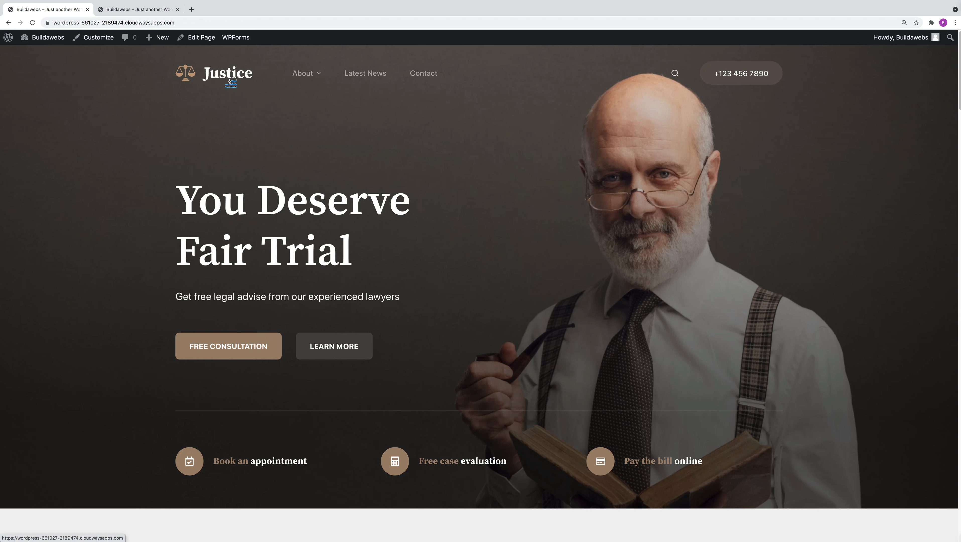
Go to the Widgets screen and add a Navigation Menu widget at the end of Main Sidebar
mouse_move(9, 39)
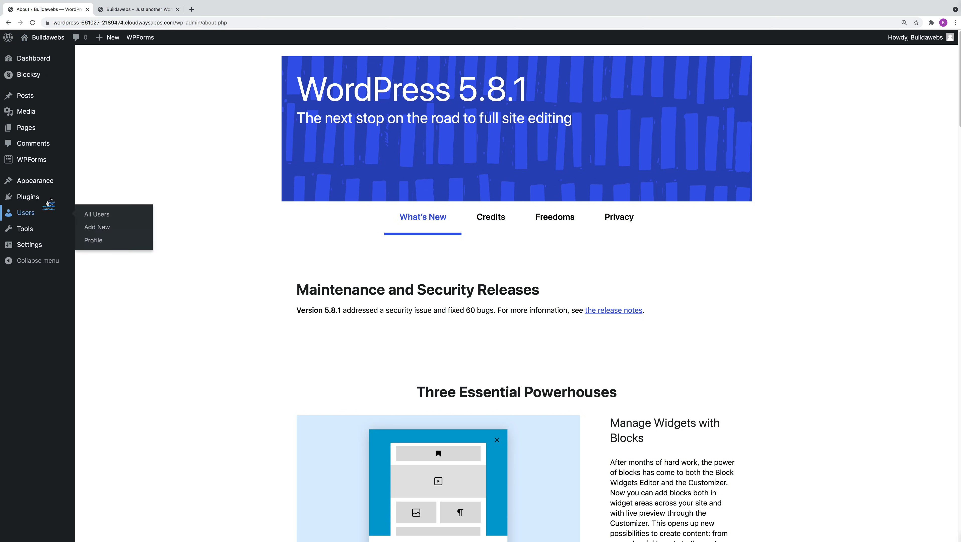
mouse_move(45, 185)
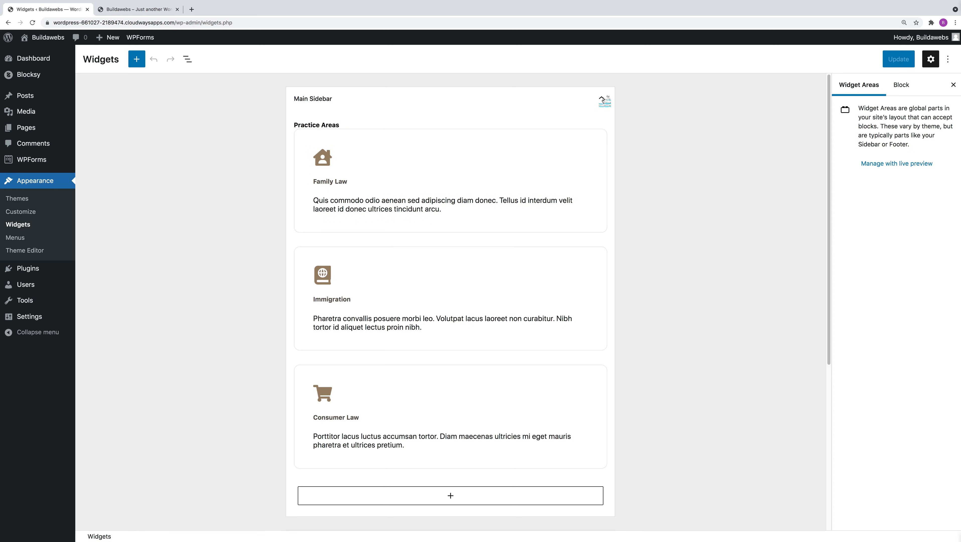
left_click(604, 100)
left_click(604, 100)
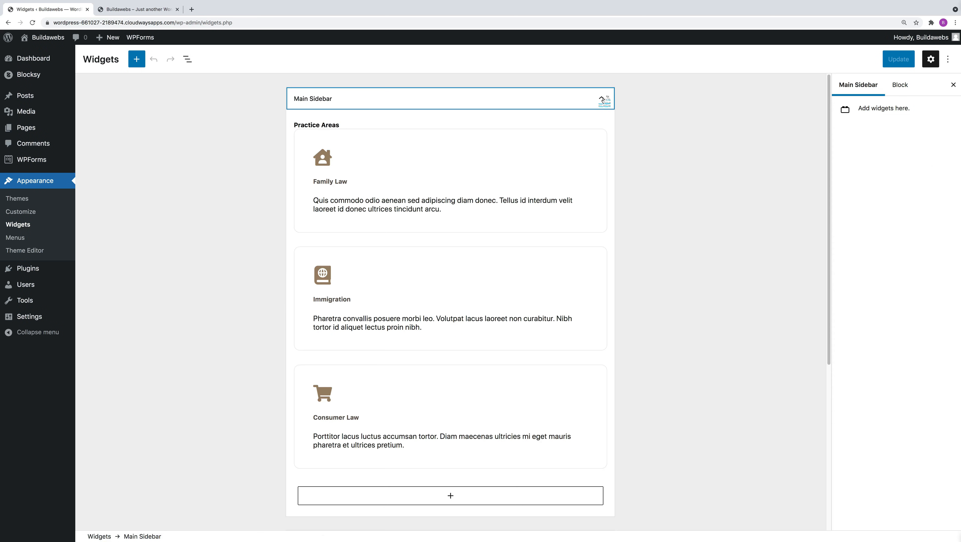
left_click(454, 498)
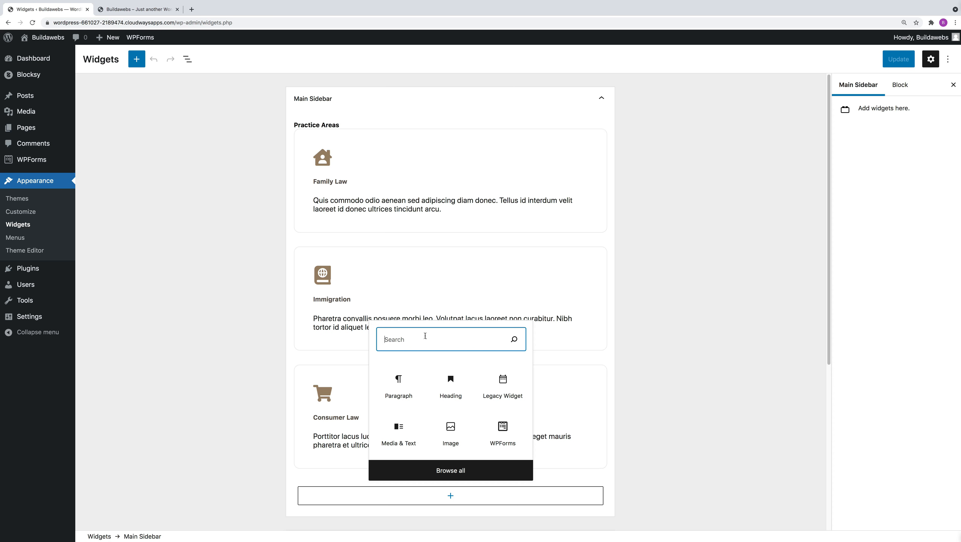
type("nav")
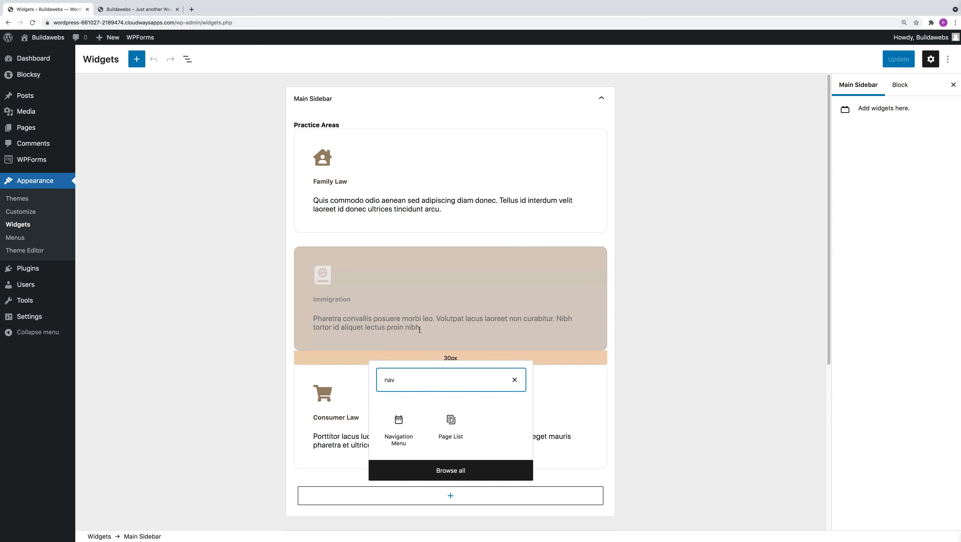
left_click(411, 435)
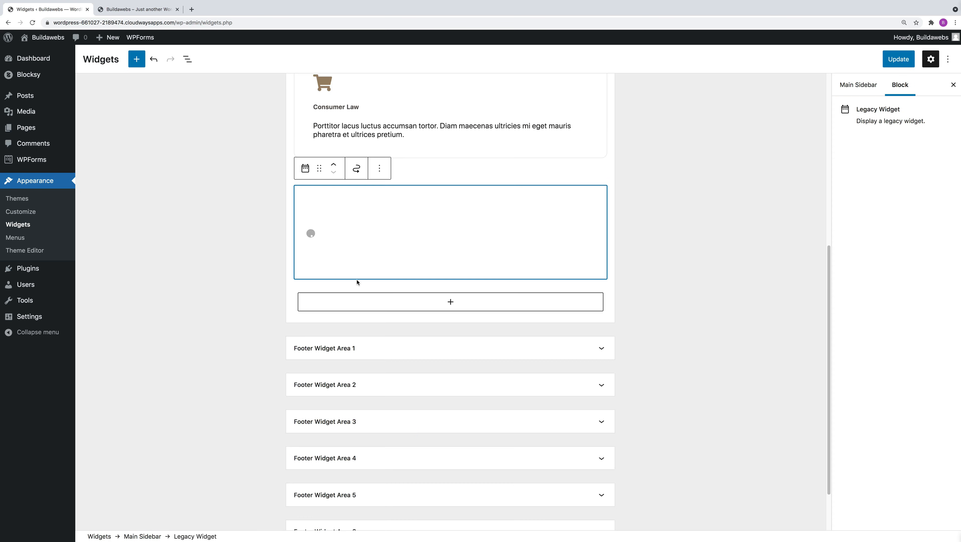
Title the new navigation widget Menu and choose Menu as the menu it displays
left_click(334, 224)
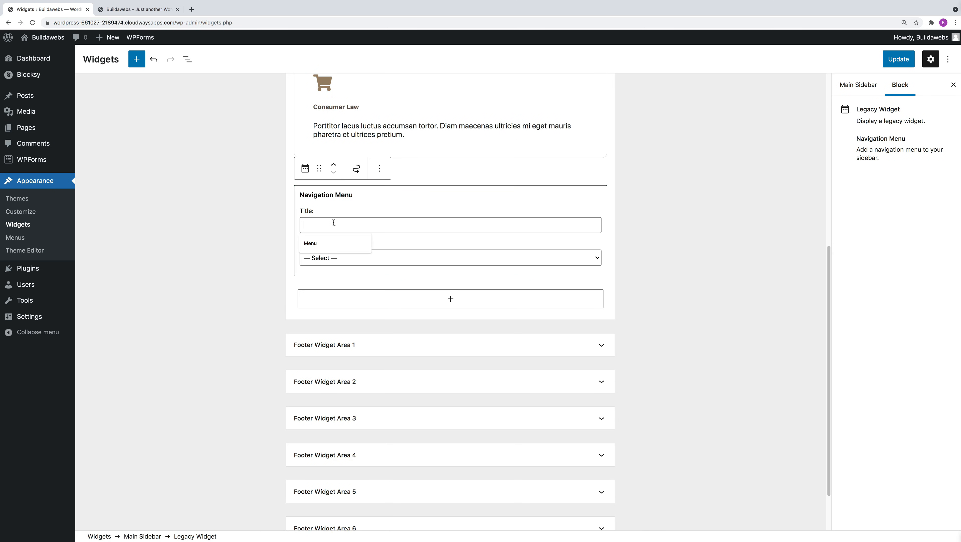
type("Menu")
left_click(338, 254)
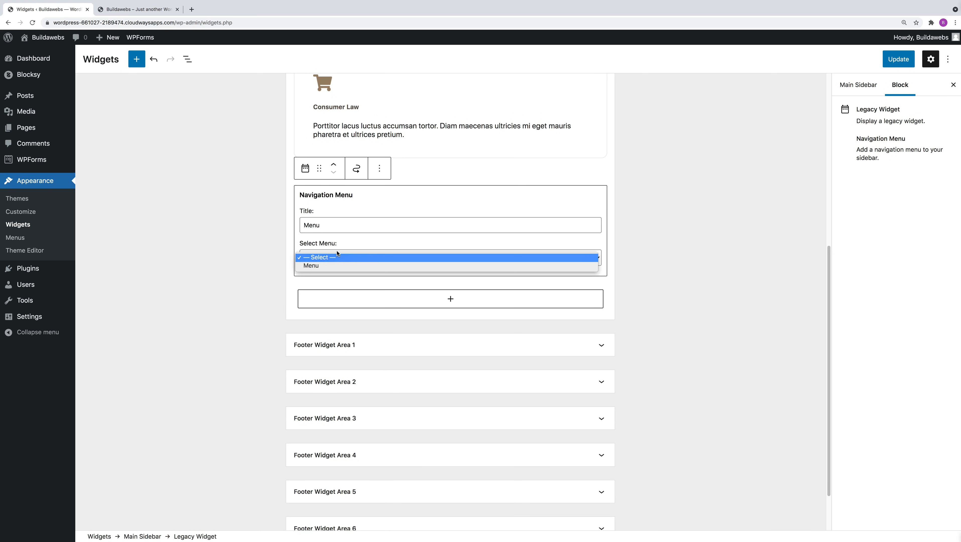
left_click(333, 266)
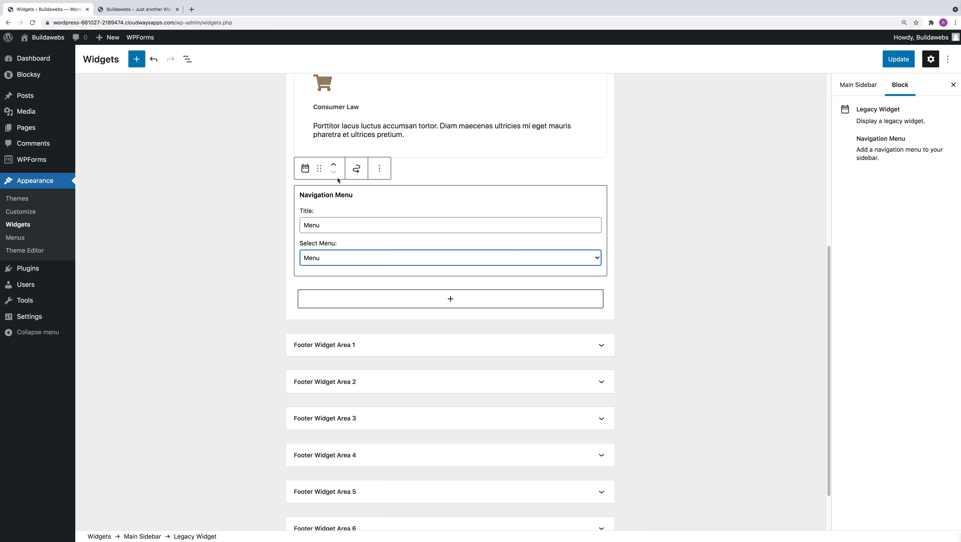
Move the Navigation Menu widget above Practice Areas at the top of Main Sidebar and save the widgets
left_click(334, 165)
left_click(334, 165)
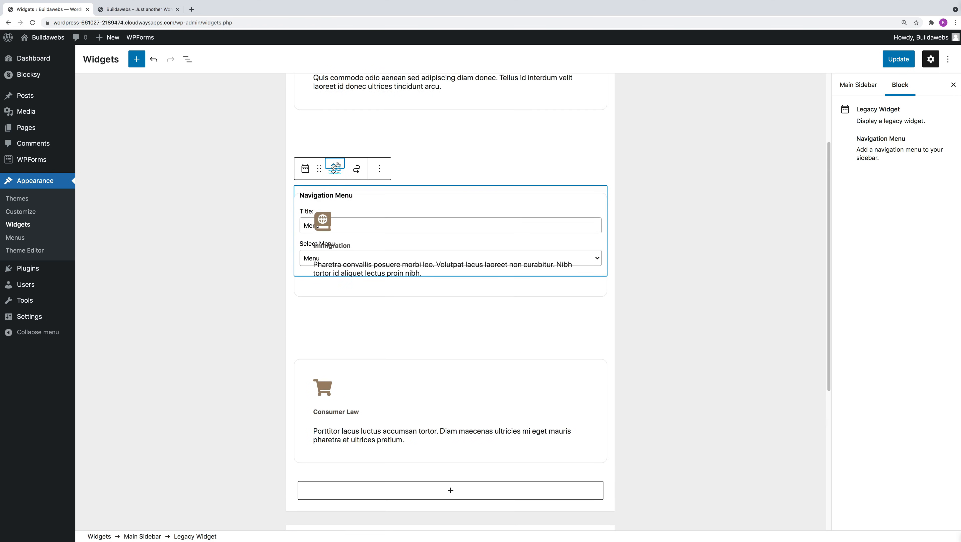
left_click(334, 166)
triple_click(334, 167)
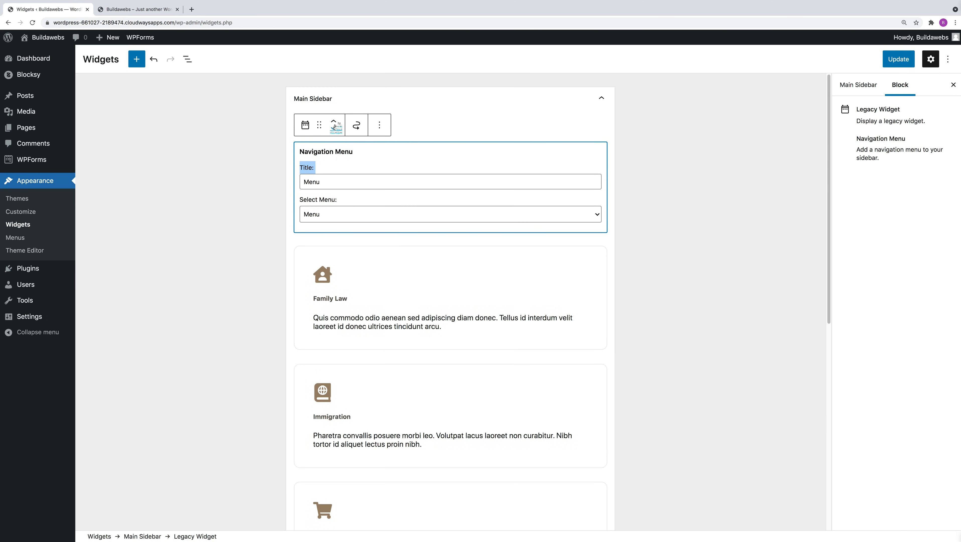
left_click(335, 126)
left_click(331, 127)
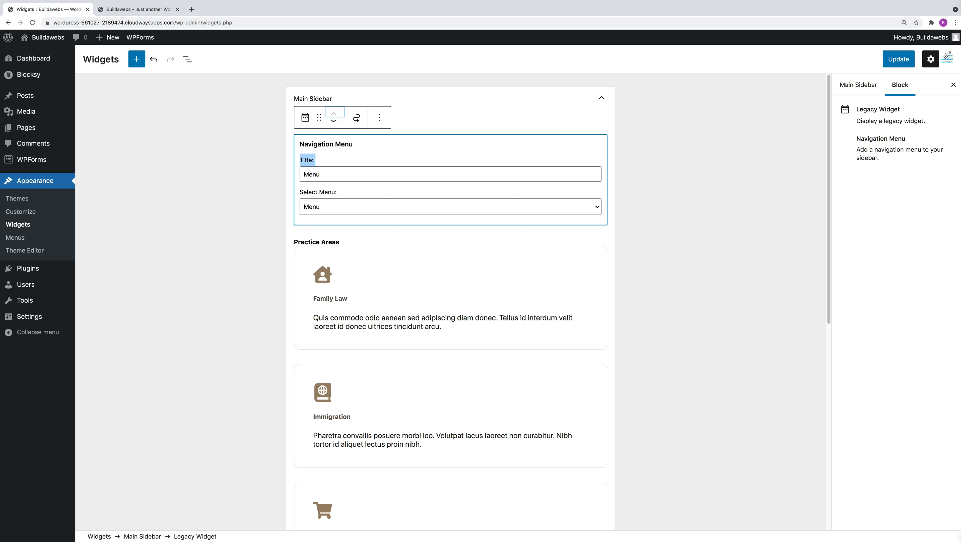
left_click(900, 60)
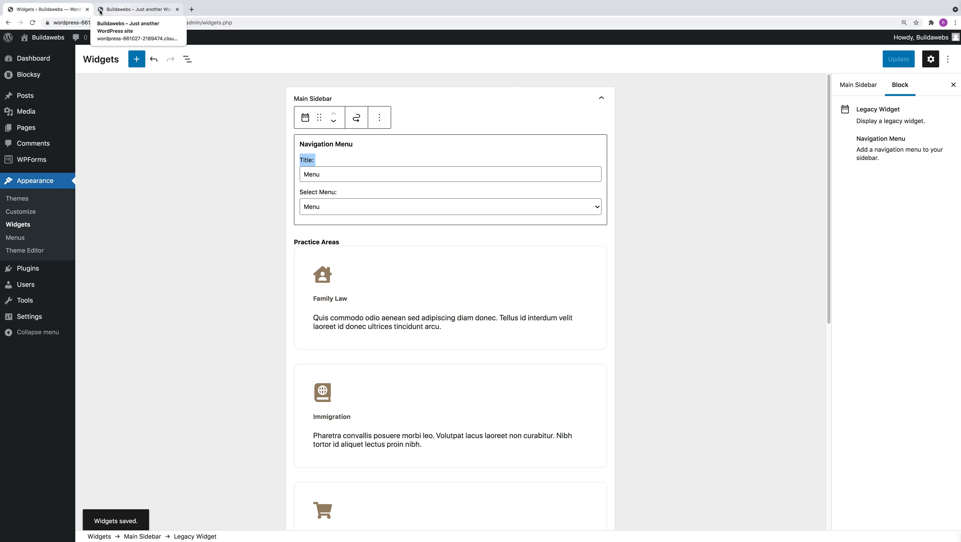
Open the Quis Lectus Nulla Volutpat Diamut Venenatis post on the site and test its sidebar menu's About and Latest News links
left_click(37, 38)
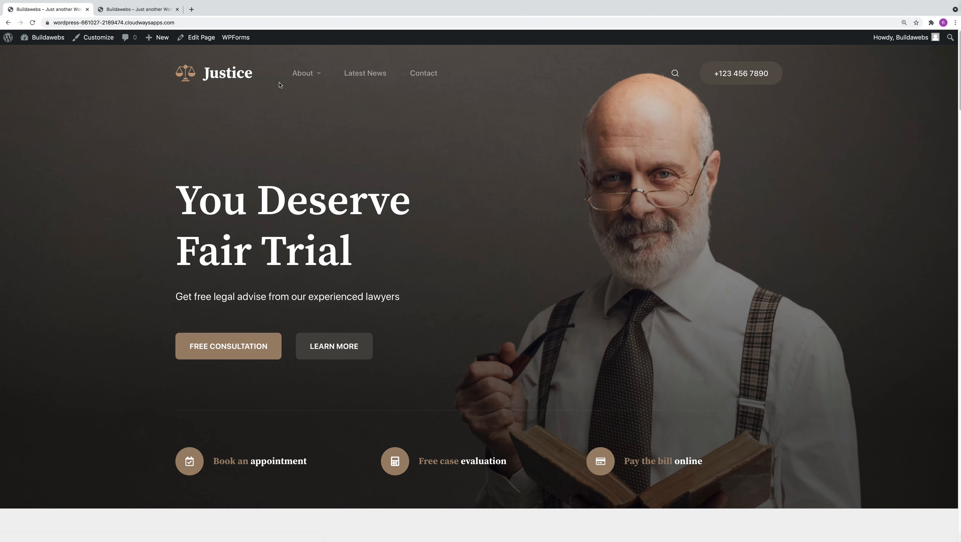
left_click(372, 76)
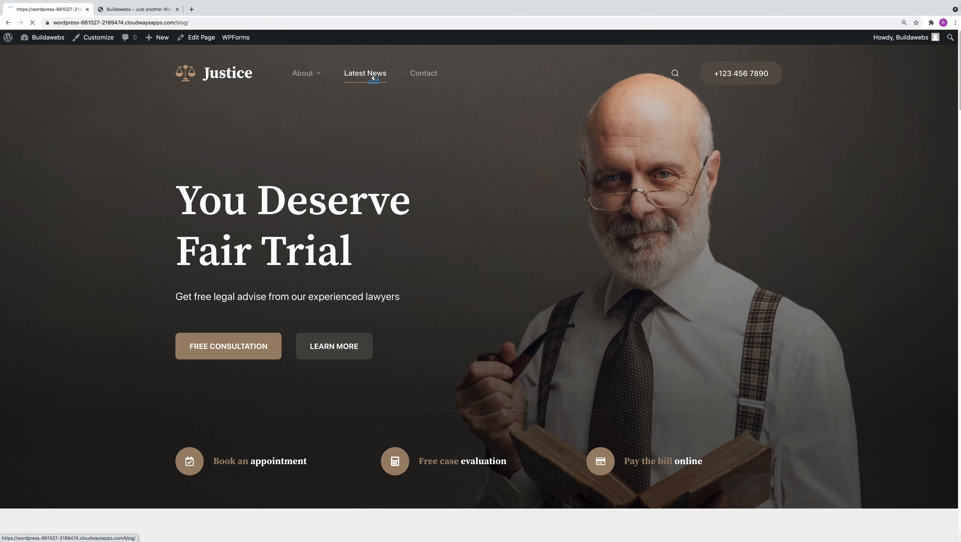
left_click(279, 301)
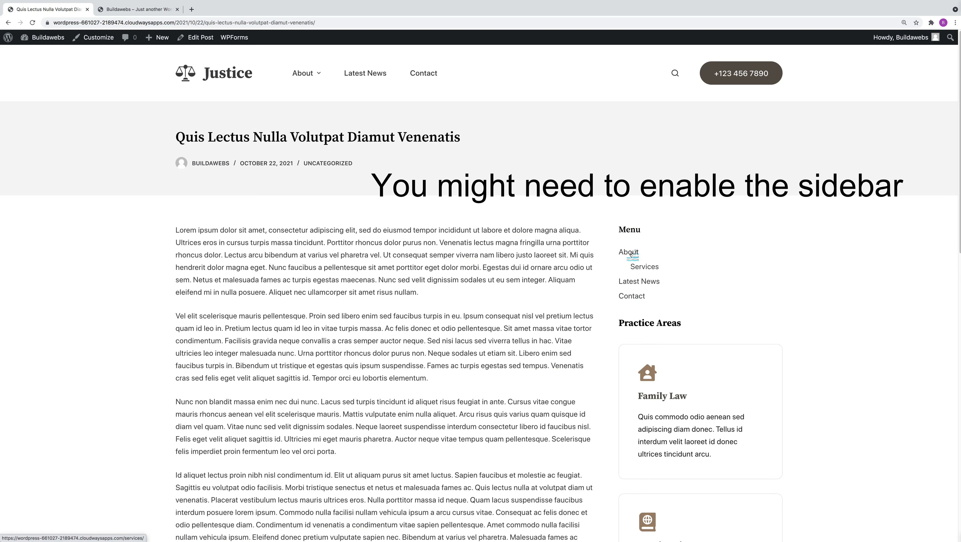
left_click(631, 254)
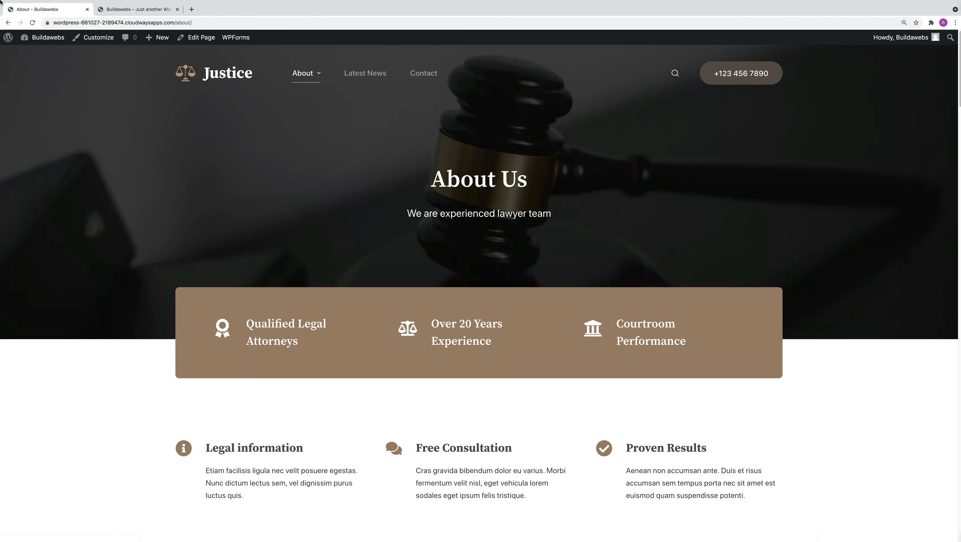
left_click(8, 23)
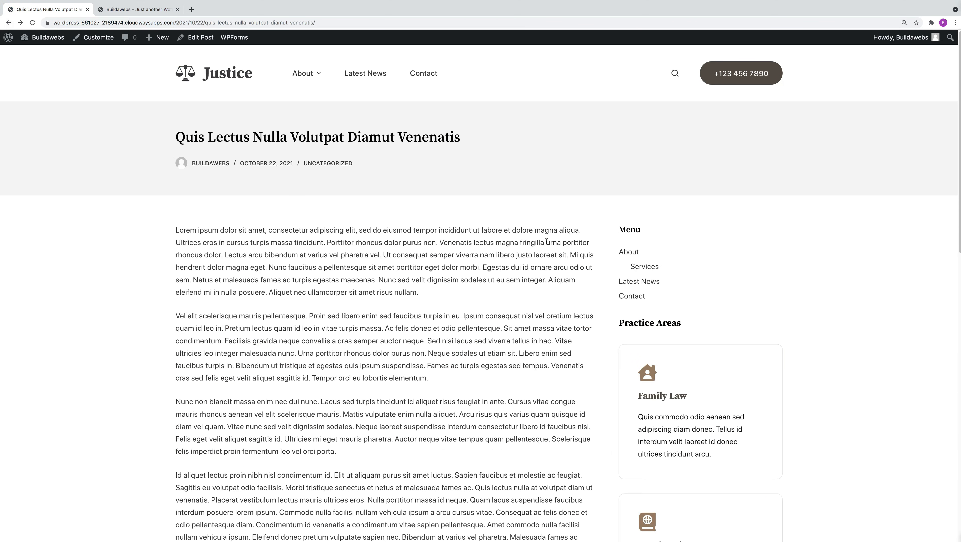
left_click(642, 281)
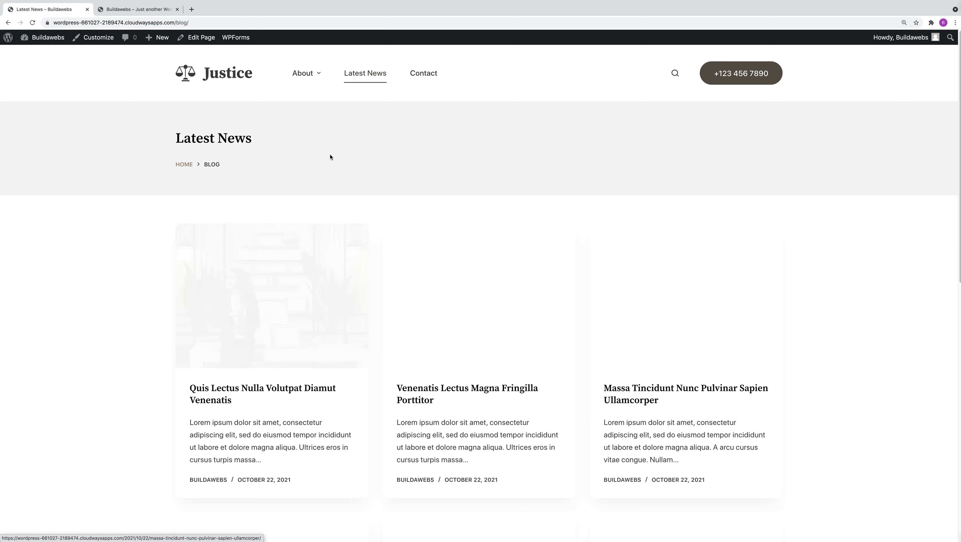
left_click(7, 23)
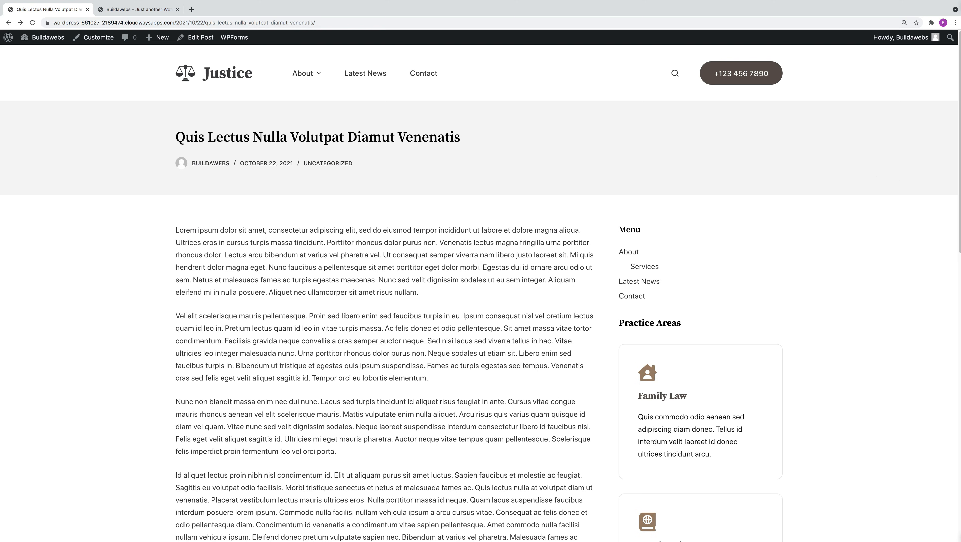
Check the post's footer columns and open Footer Widget Area 2 on the Widgets screen, with Main Sidebar collapsed
scroll(928, 428, "down", 12)
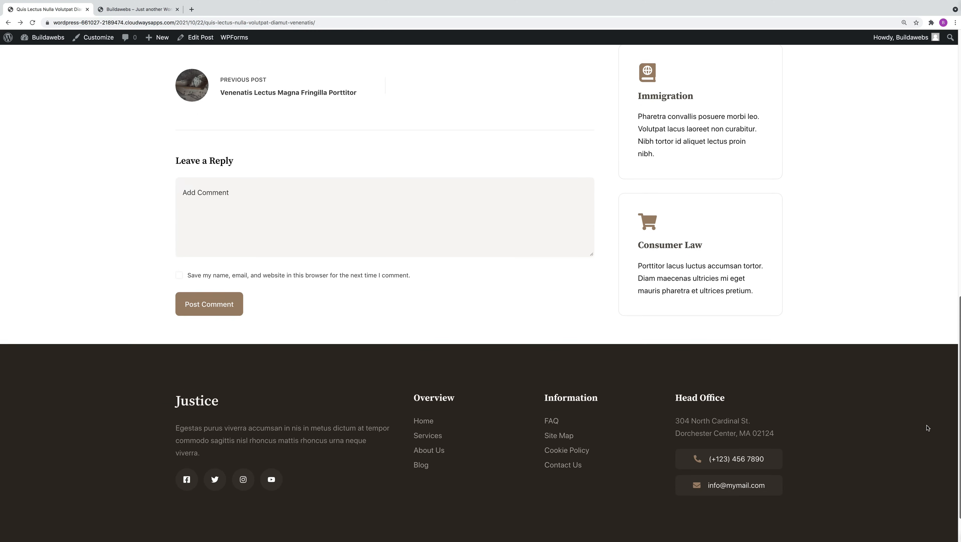
scroll(928, 428, "down", 2)
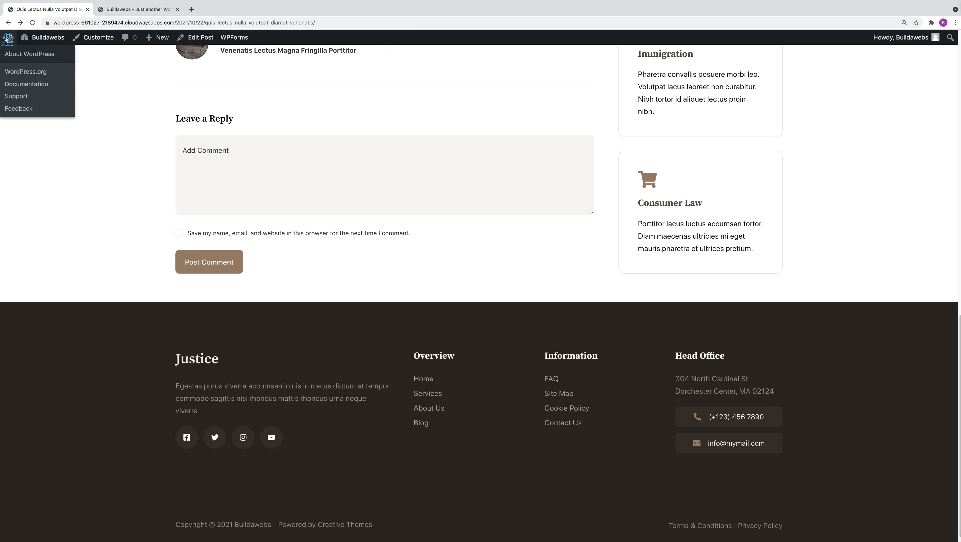
left_click(7, 38)
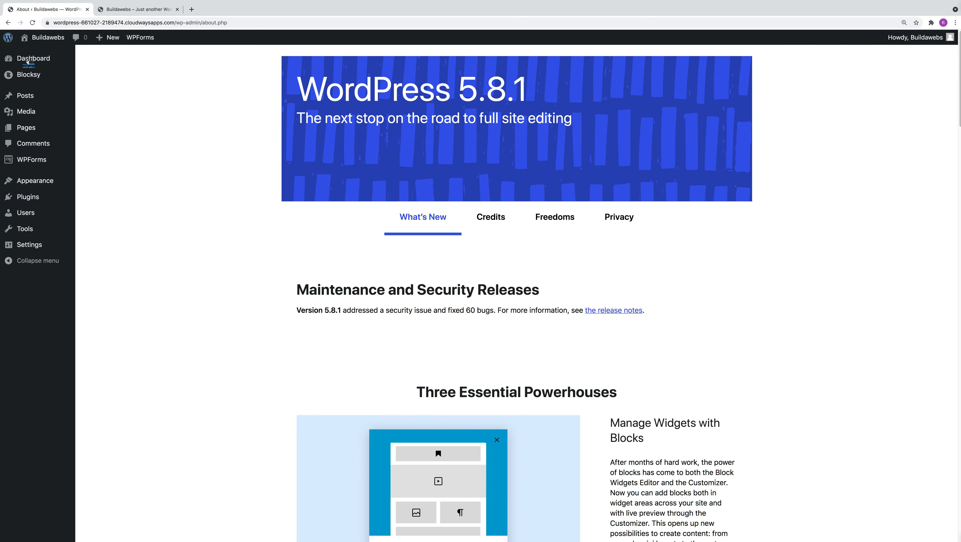
mouse_move(48, 186)
left_click(101, 211)
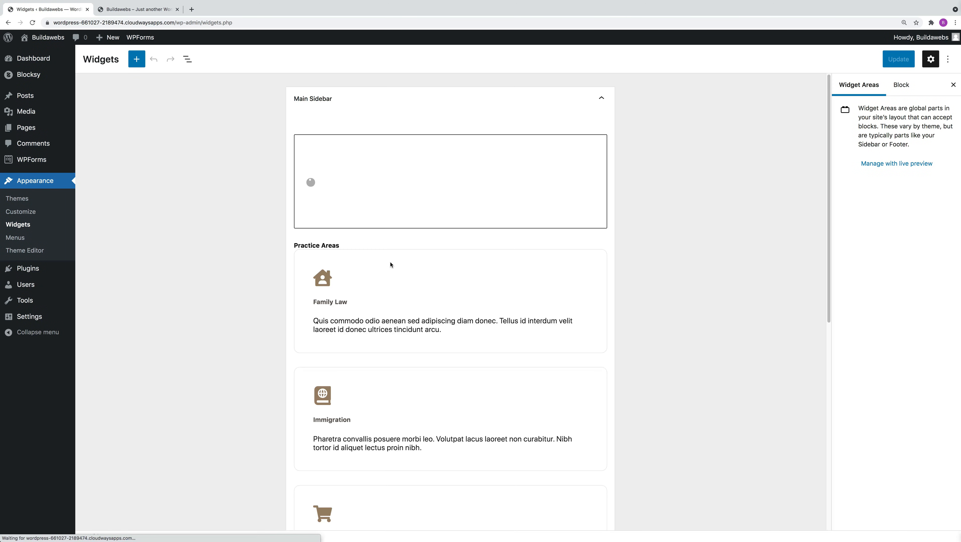
left_click(602, 100)
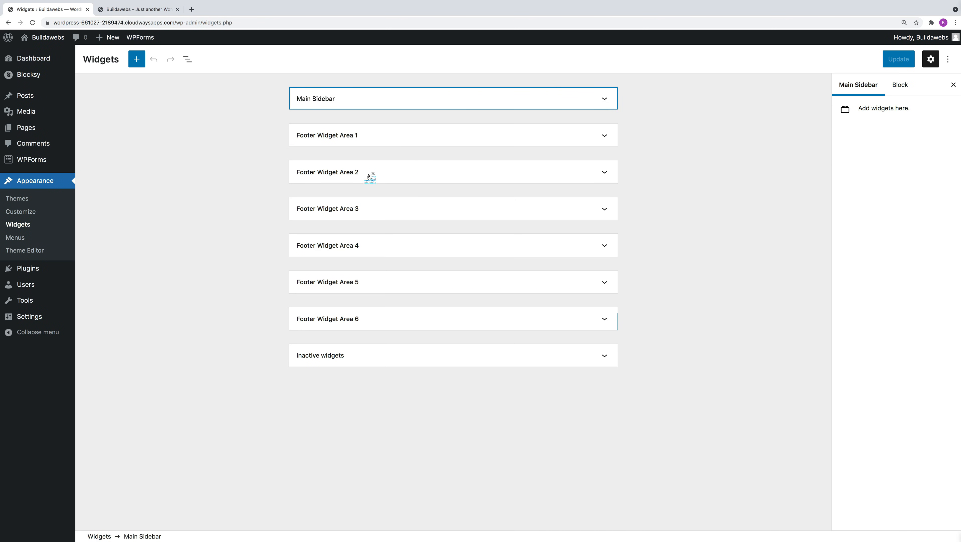
left_click(359, 173)
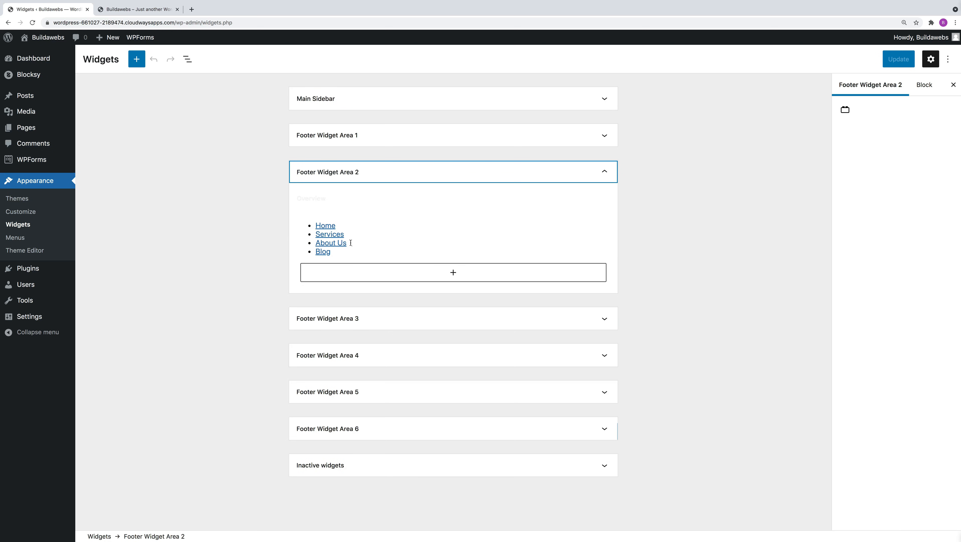
Remove the link list and the Overview heading from Footer Widget Area 2
left_click(407, 225)
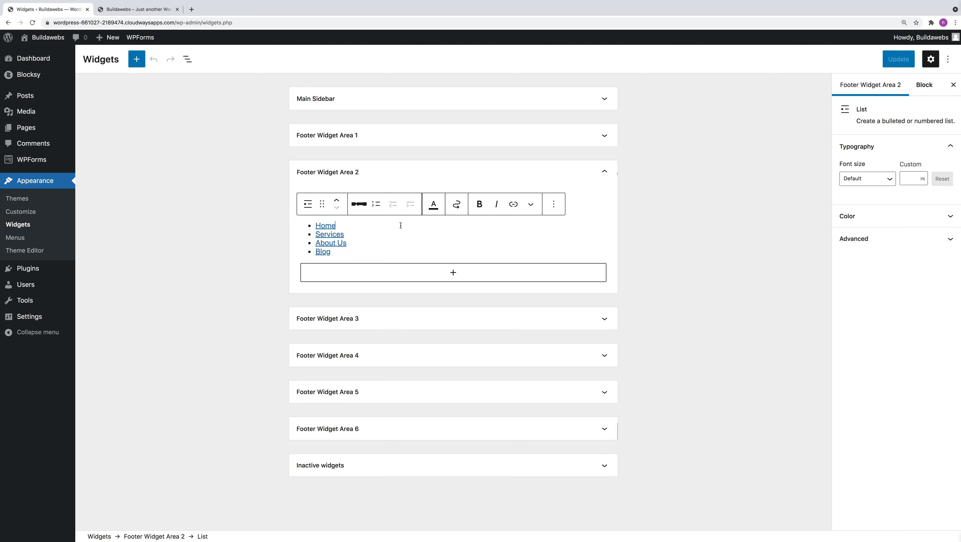
left_click(554, 205)
left_click(581, 376)
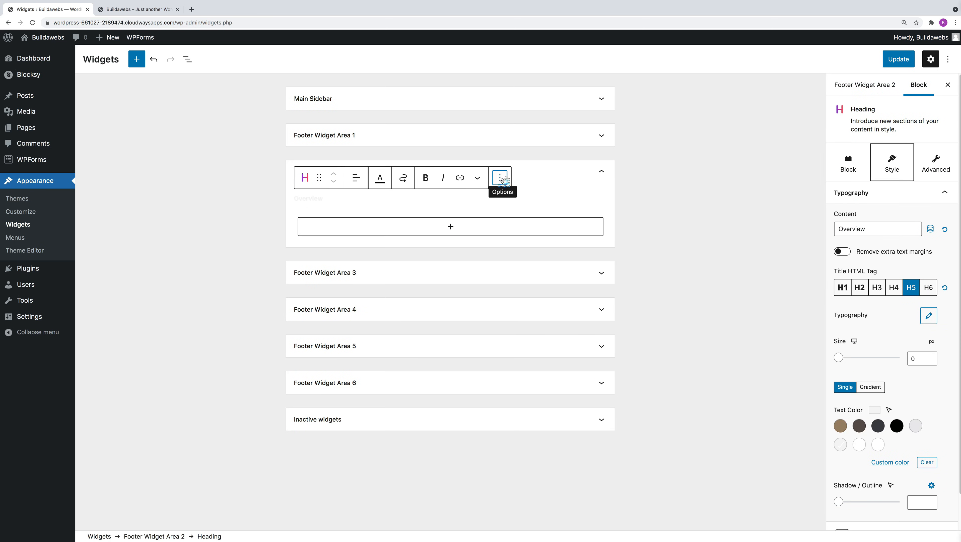
left_click(500, 177)
left_click(535, 349)
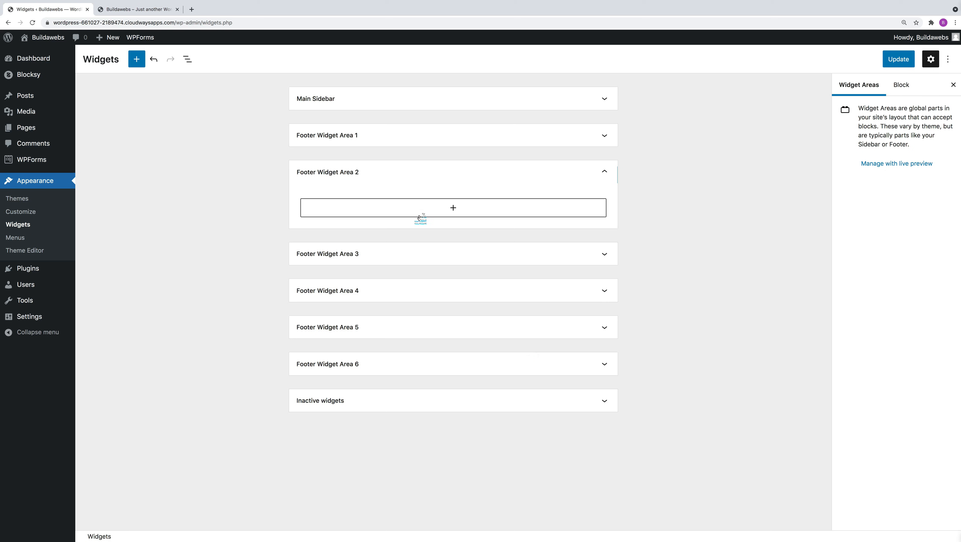
Add a Navigation Menu widget showing the menu named Menu to Footer Widget Area 2 and save the widgets
left_click(451, 208)
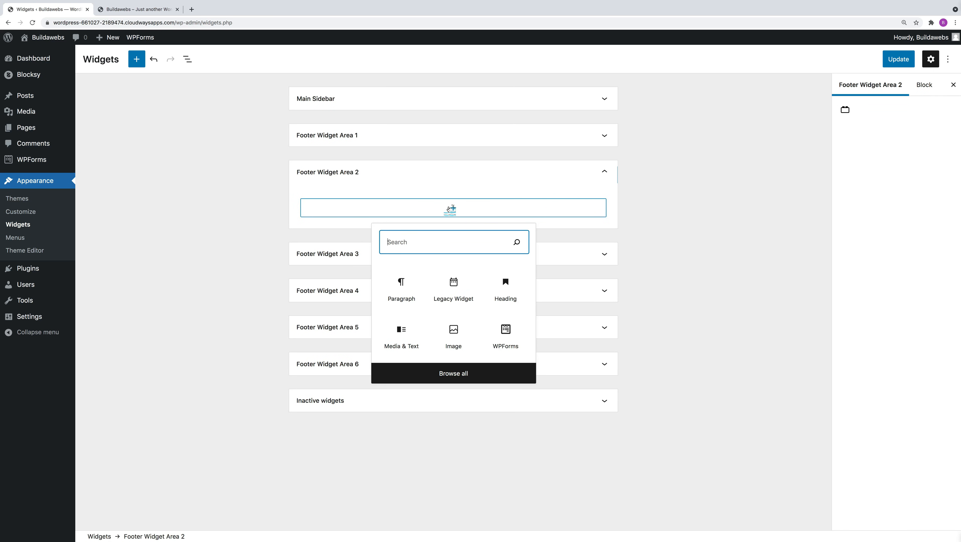
type("nav")
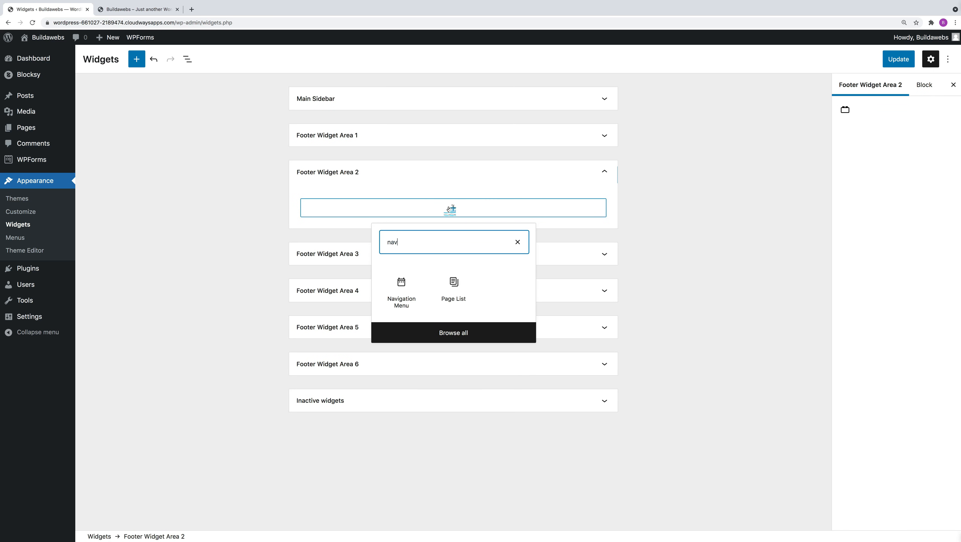
left_click(400, 293)
left_click(332, 247)
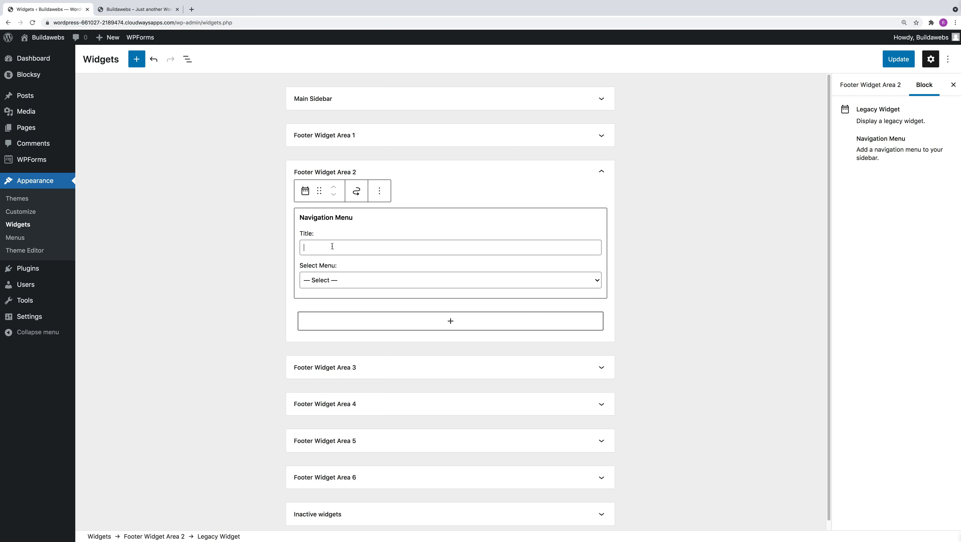
left_click(351, 284)
left_click(345, 288)
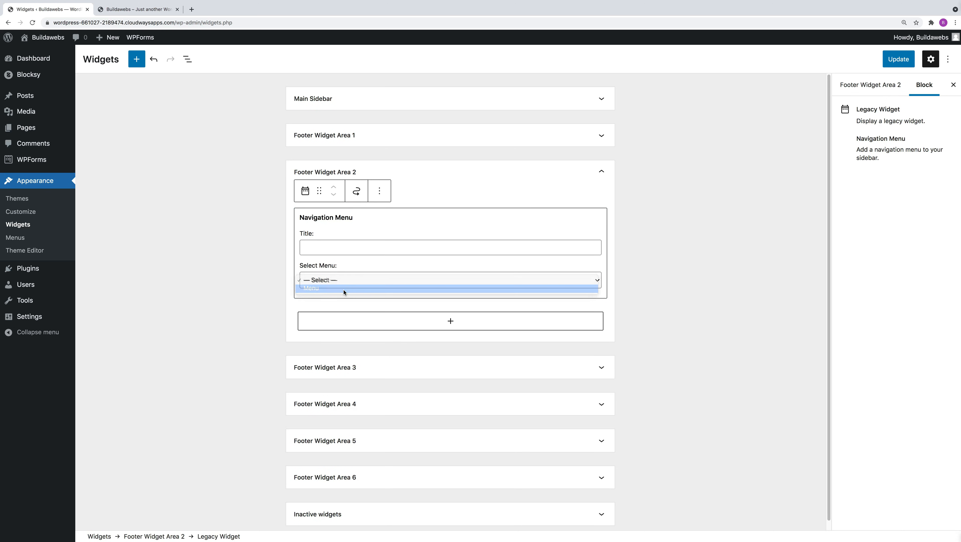
left_click(896, 61)
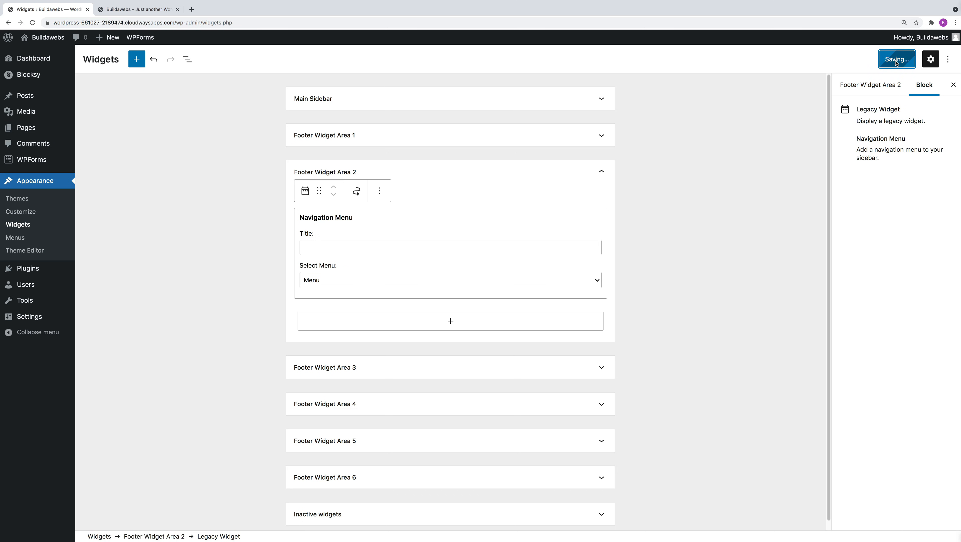
Visit the site's homepage, check the navigation menu in the footer and test its About link
left_click(48, 38)
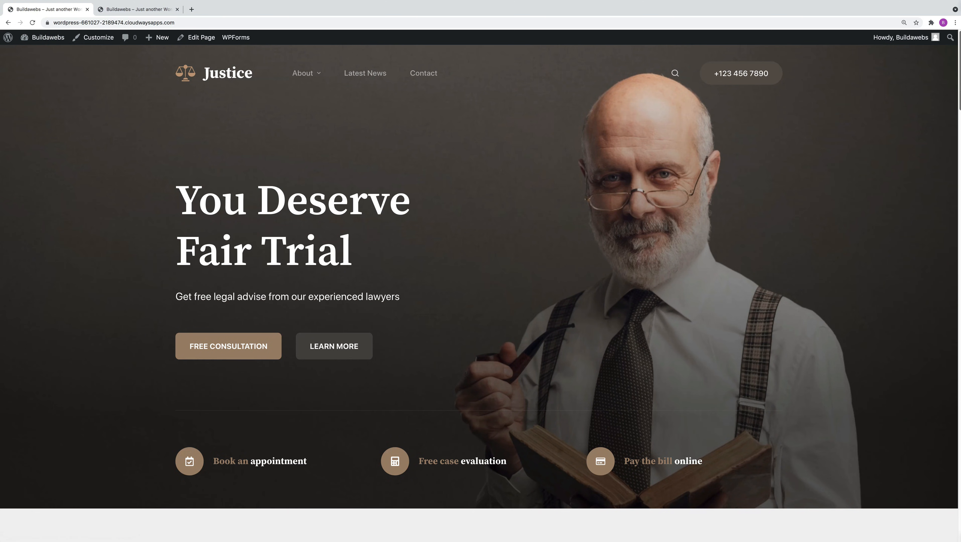
scroll(946, 152, "down", 20)
scroll(941, 258, "down", 20)
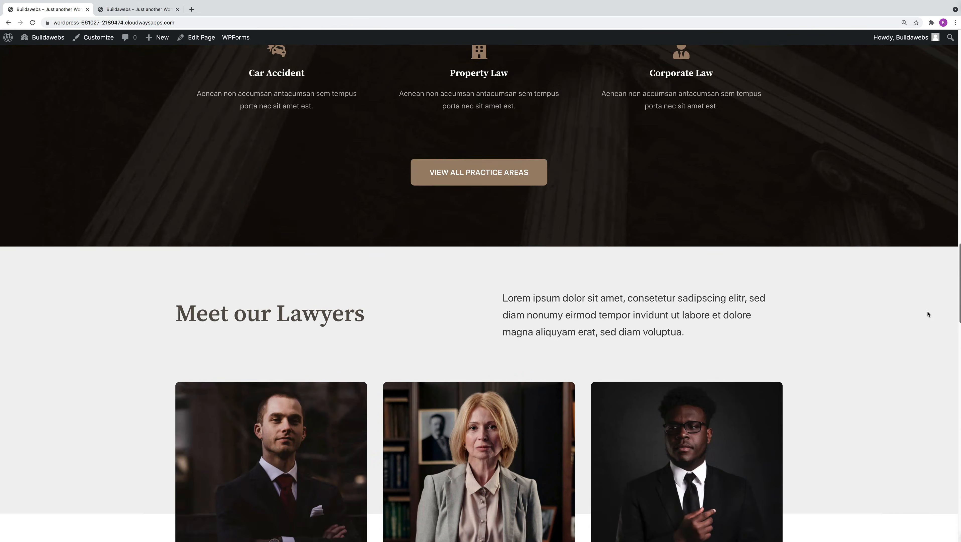
scroll(904, 474, "down", 12)
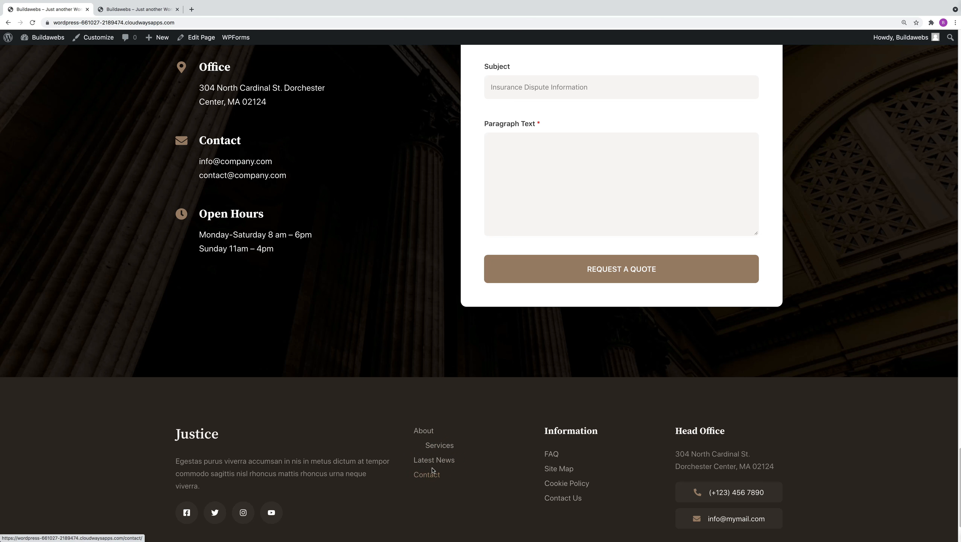
left_click(427, 432)
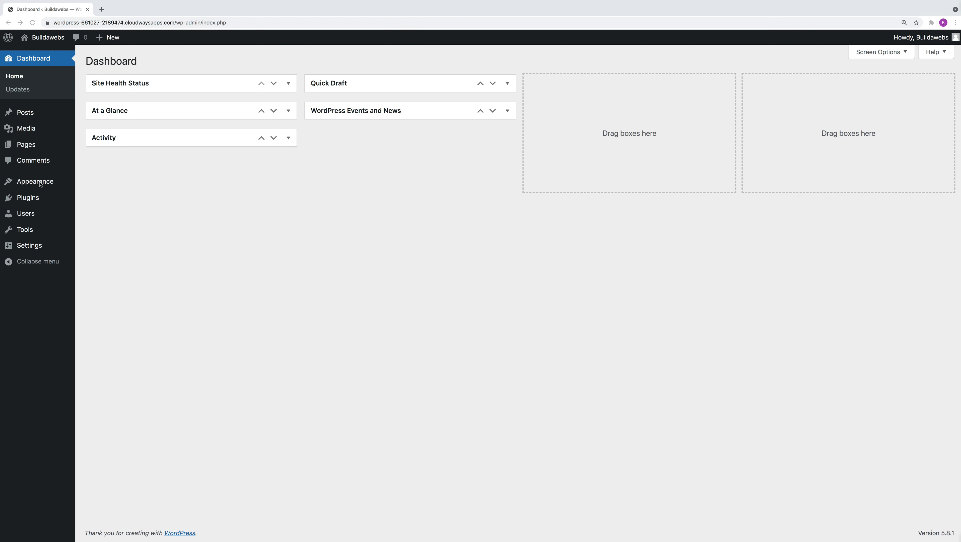
Find the Blocksy theme in the theme directory from the fresh site's dashboard and install it
mouse_move(40, 182)
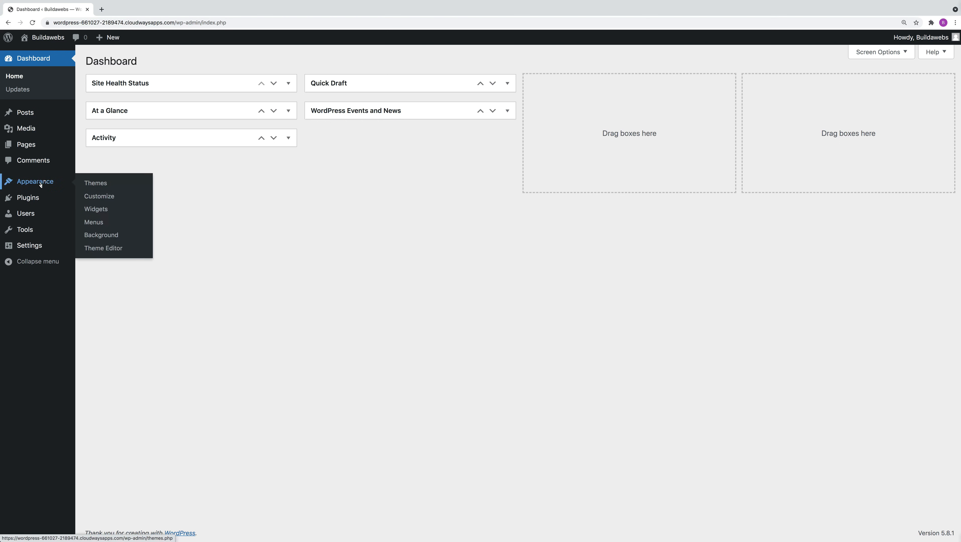
left_click(102, 187)
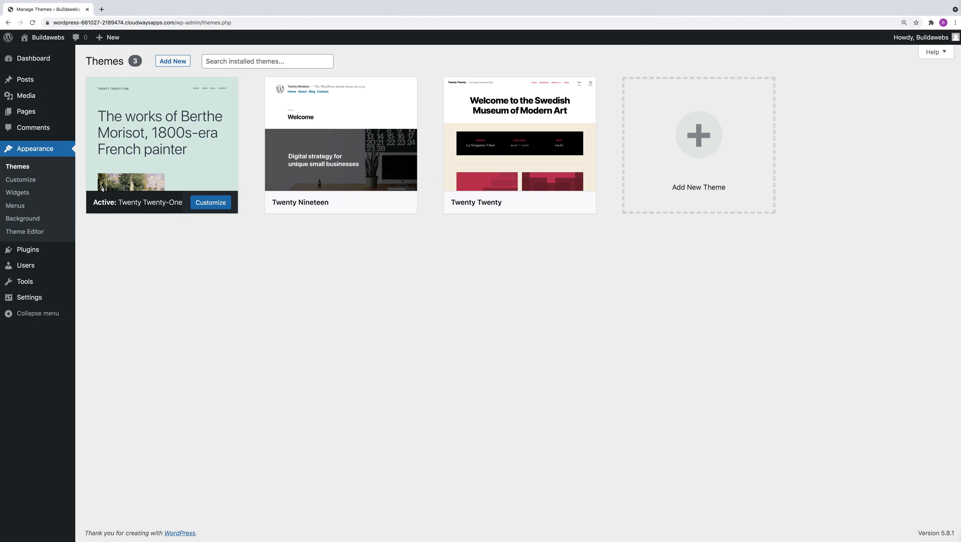
left_click(175, 61)
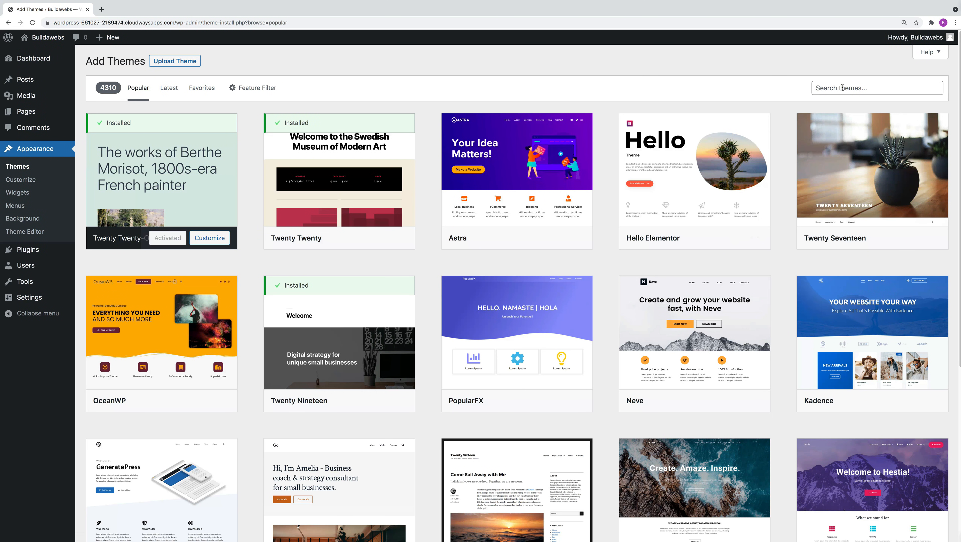
left_click(842, 88)
type("blocksy")
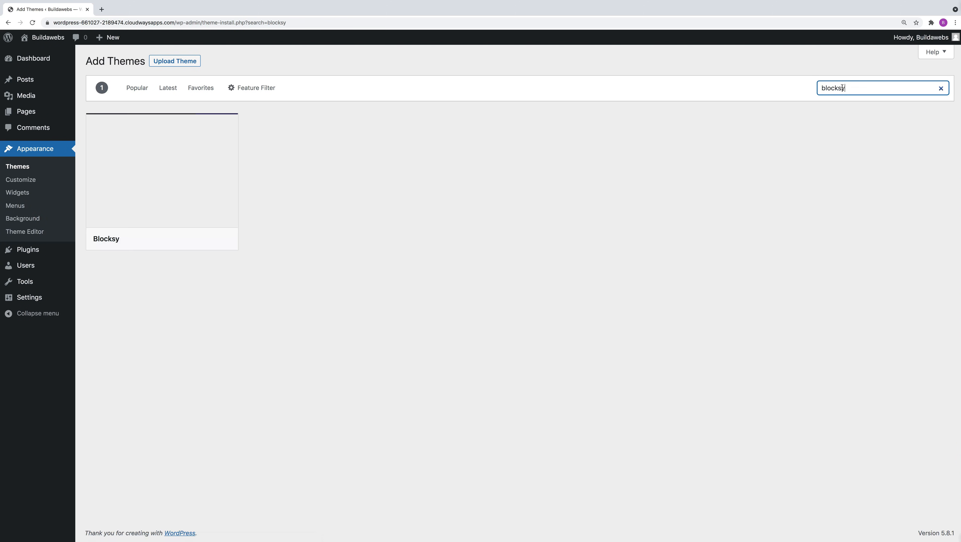
mouse_move(201, 162)
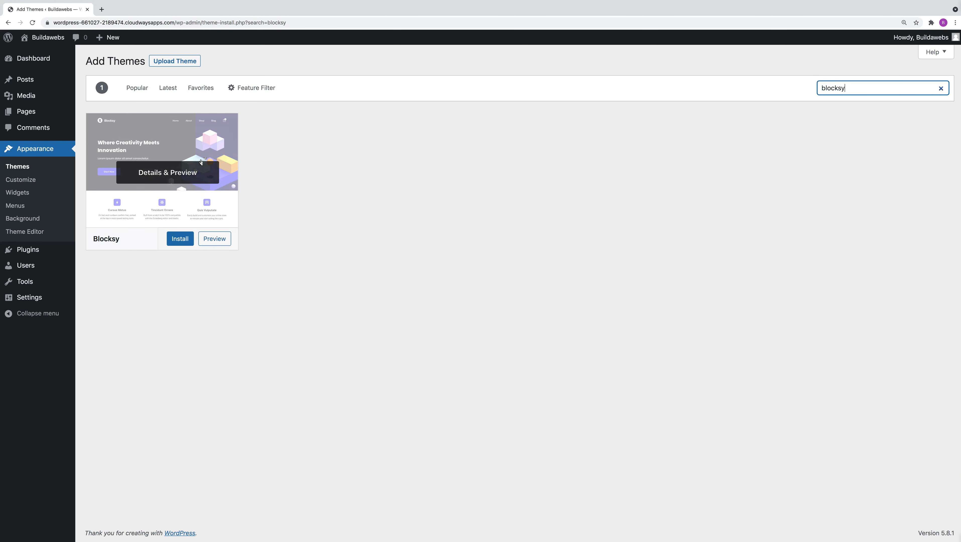
left_click(186, 240)
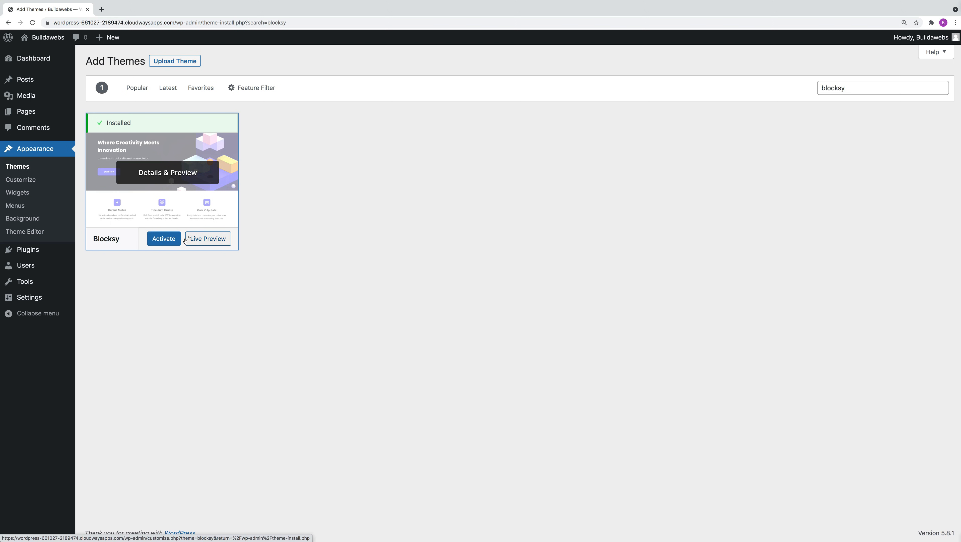
Activate the Blocksy theme and install its Blocksy Companion plugin, skipping the notification and diagnostic tracking opt-in
left_click(169, 240)
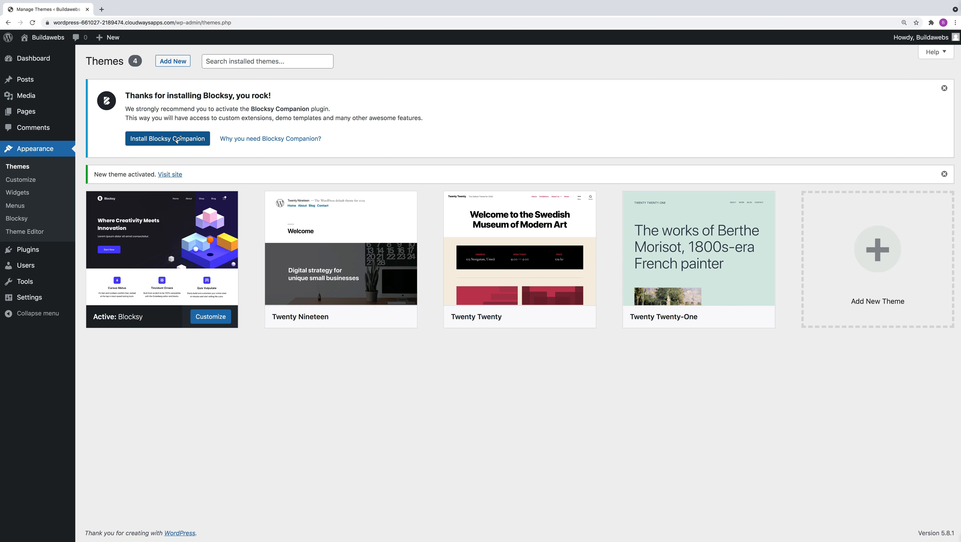
left_click(176, 140)
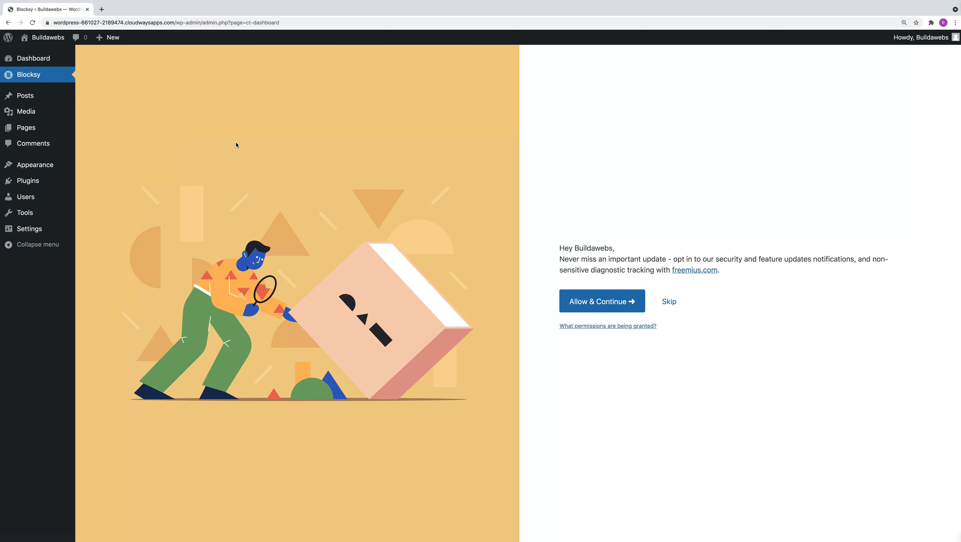
left_click(673, 305)
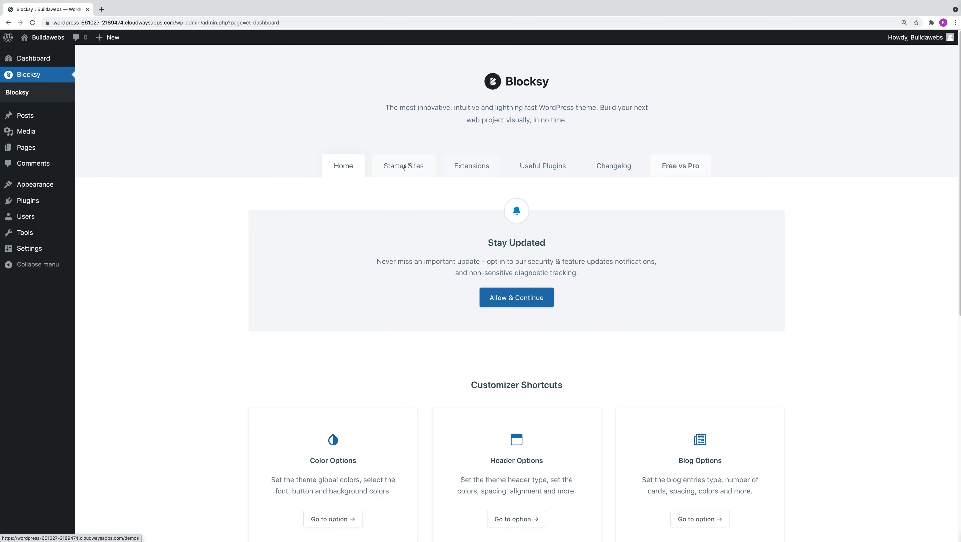
Import the Justice starter site with the Blocksy child theme and open the resulting site
left_click(404, 168)
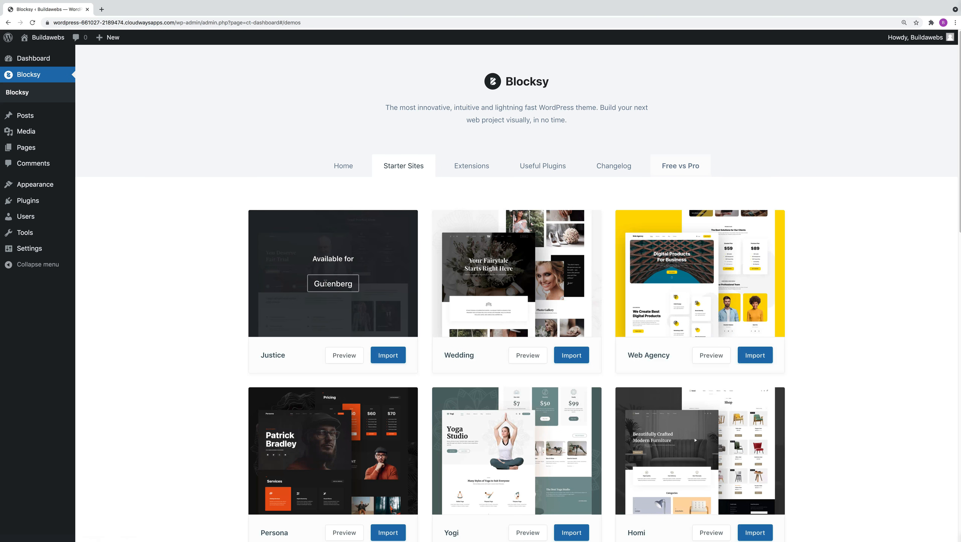
left_click(388, 356)
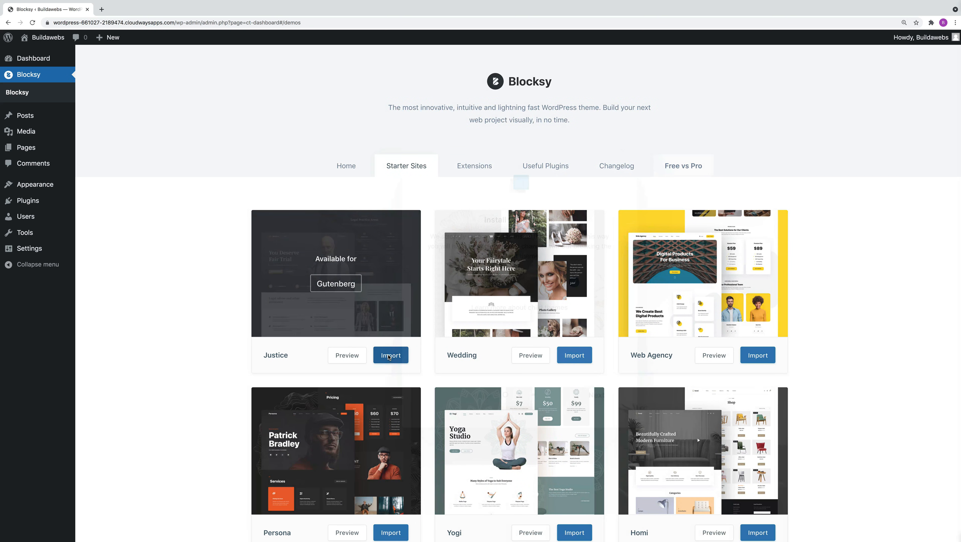
left_click(598, 399)
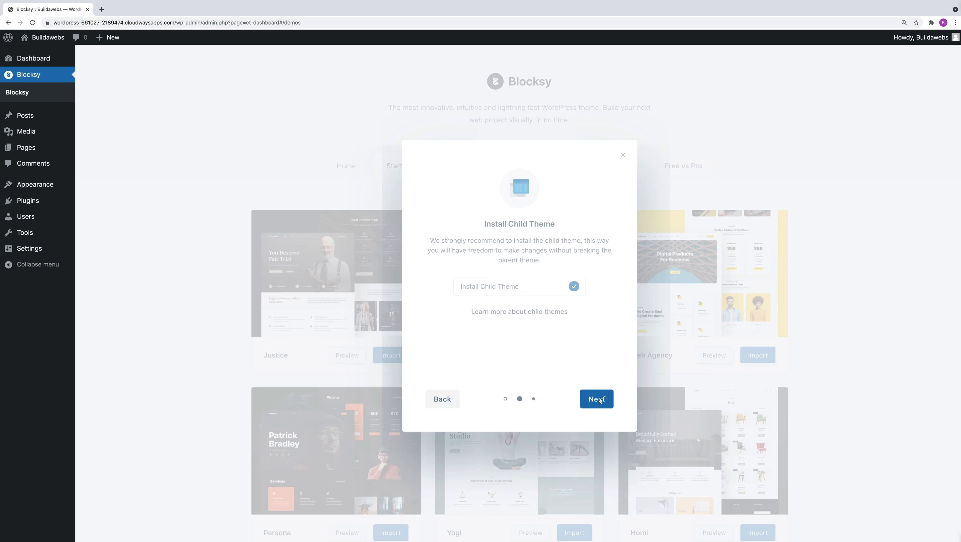
left_click(600, 401)
left_click(599, 401)
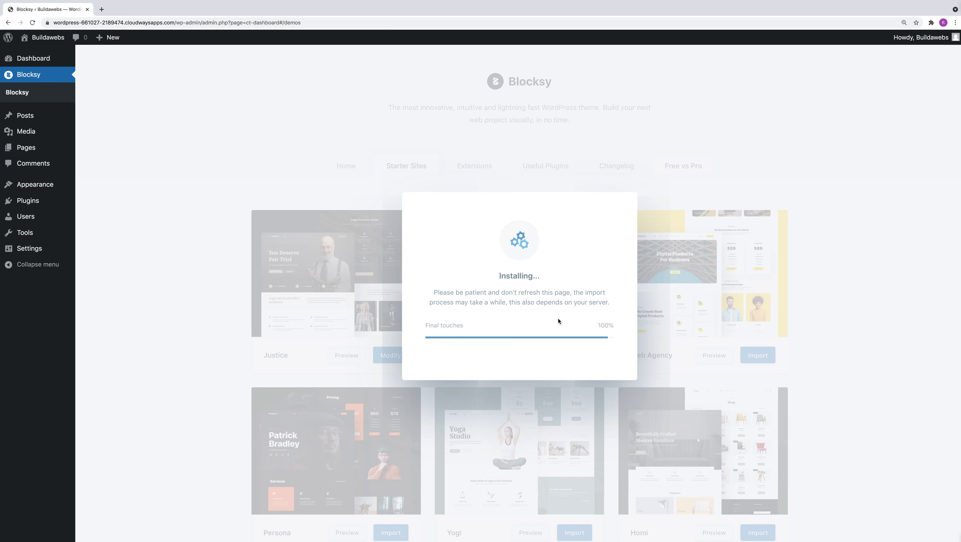
left_click(553, 305)
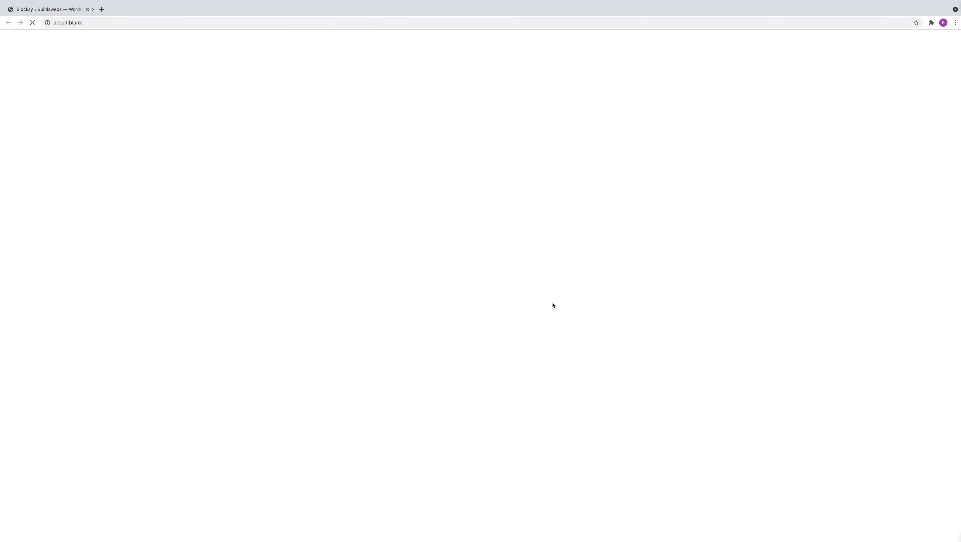